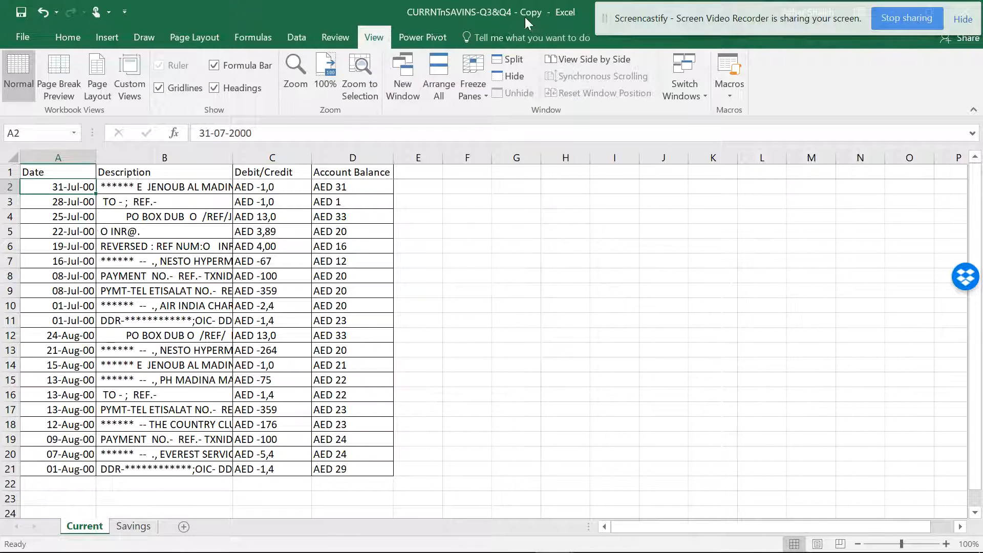
Step: Examine the Date, Description, Debit/Credit and Account Balance columns on the Current sheet of the Q3&Q4 workbook
{"action": "left_click", "coordinate": [79, 173]}
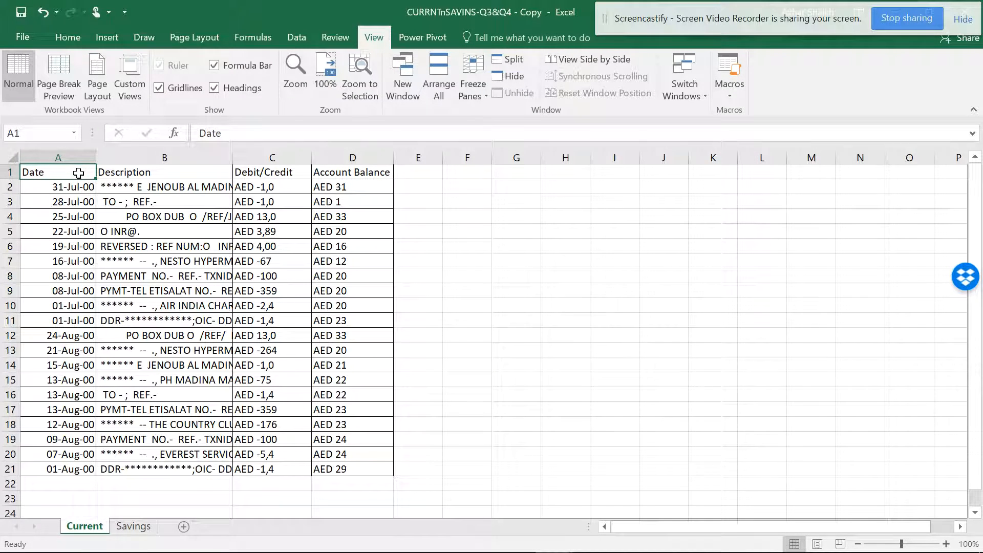
{"action": "left_click_drag", "start_coordinate": [80, 173], "coordinate": [258, 171]}
{"action": "left_click", "coordinate": [270, 172]}
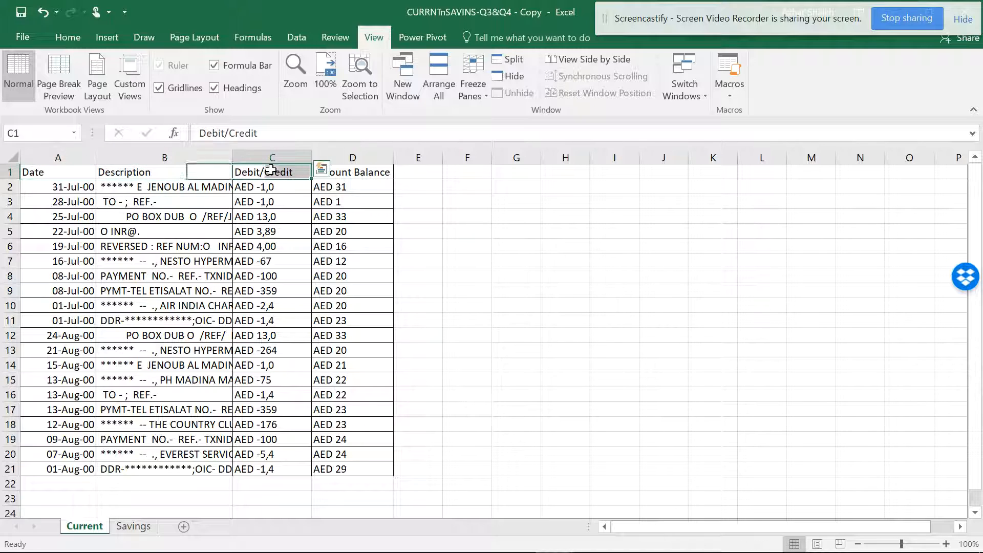
{"action": "left_click", "coordinate": [358, 174]}
{"action": "left_click", "coordinate": [284, 185]}
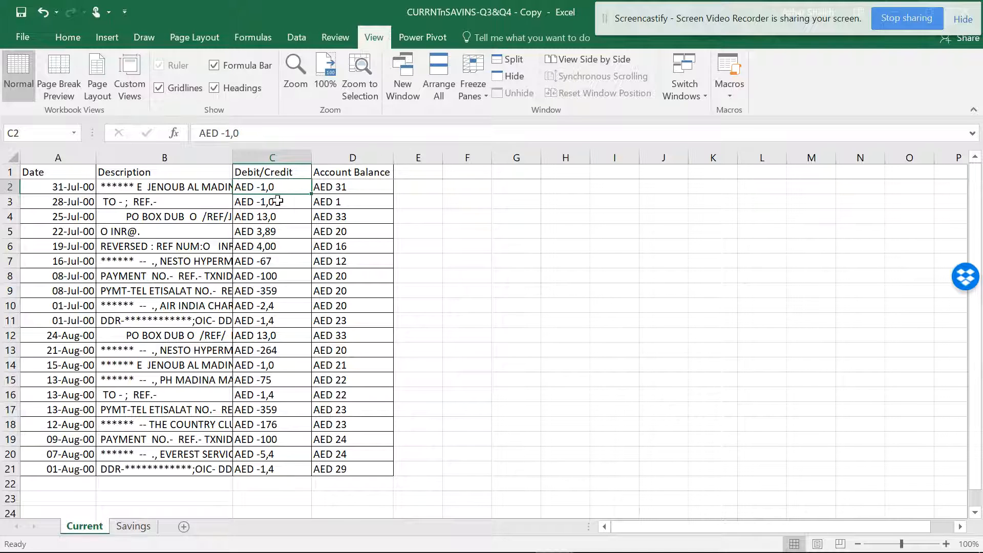
{"action": "left_click", "coordinate": [260, 220]}
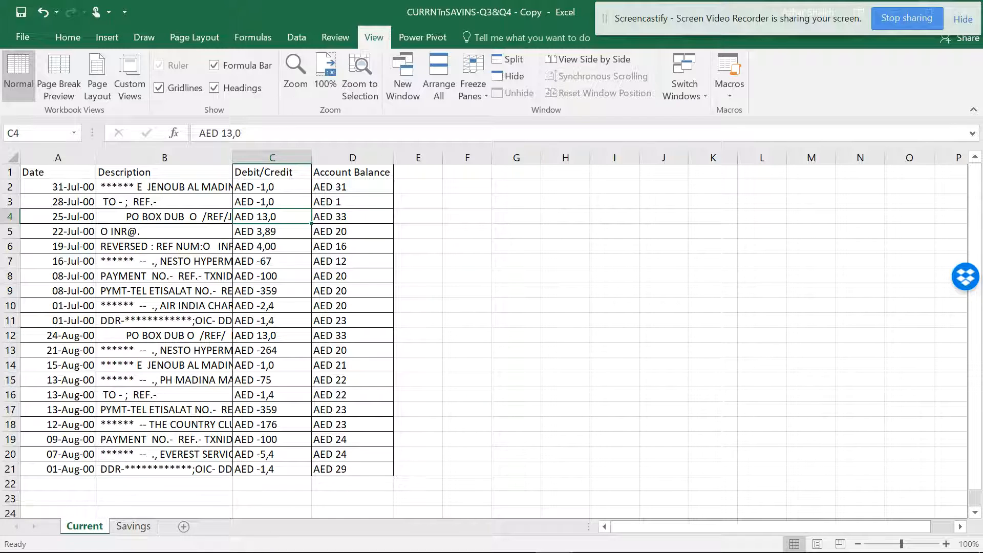
Step: Switch to the Current & Savings-2017 Q1,Q2 workbook and review its separate Debit and Credit columns on the current account sheet
{"action": "mouse_move", "coordinate": [476, 549]}
{"action": "mouse_move", "coordinate": [553, 537]}
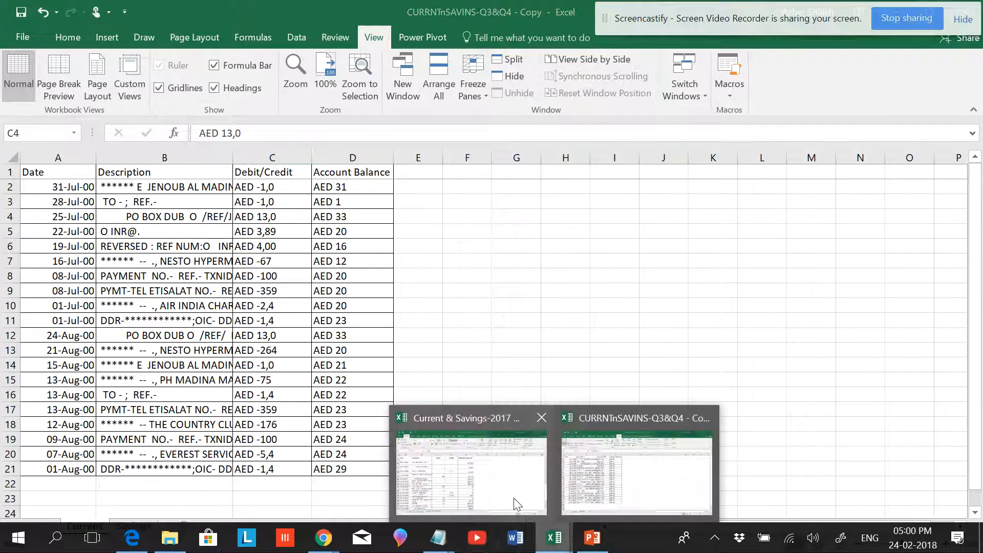
{"action": "left_click", "coordinate": [512, 499]}
{"action": "left_click", "coordinate": [352, 189]}
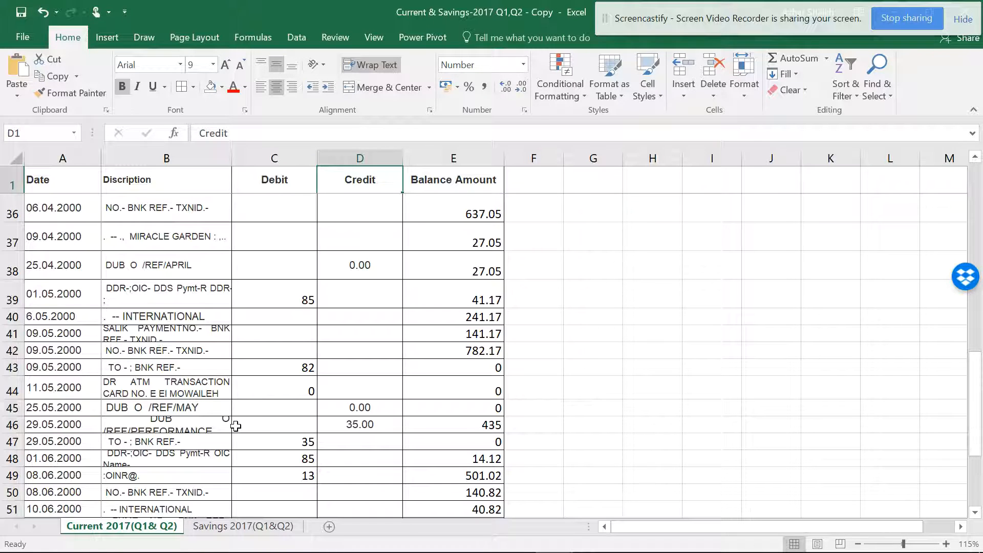
{"action": "left_click", "coordinate": [298, 313]}
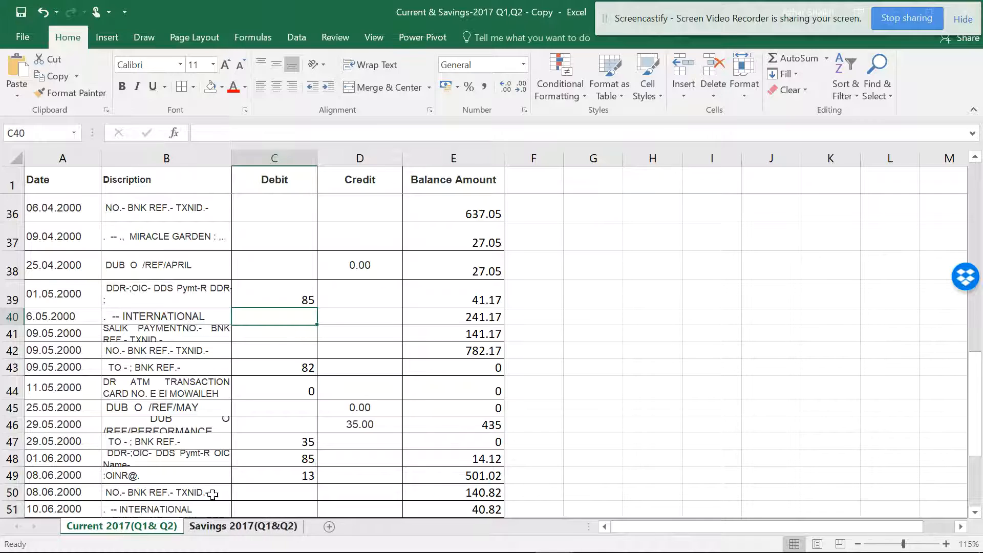
{"action": "scroll", "coordinate": [185, 366], "scroll_direction": "down", "scroll_amount": 4}
{"action": "scroll", "coordinate": [193, 355], "scroll_direction": "up", "scroll_amount": 3}
{"action": "scroll", "coordinate": [193, 356], "scroll_direction": "up", "scroll_amount": 2}
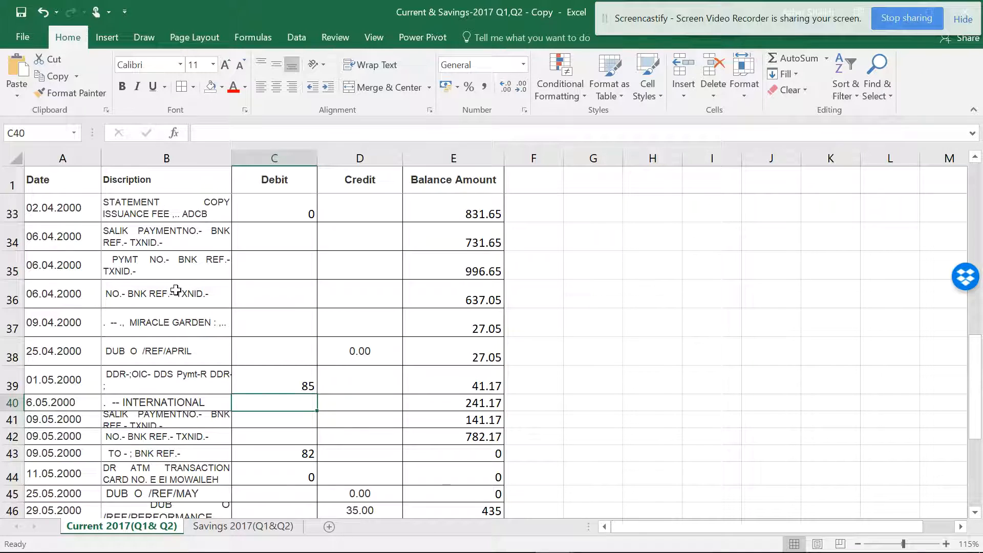
Step: Format the data on the Current 2017(Q1& Q2) sheet as a grey banded table and name it CUR_FS
{"action": "left_click", "coordinate": [189, 272]}
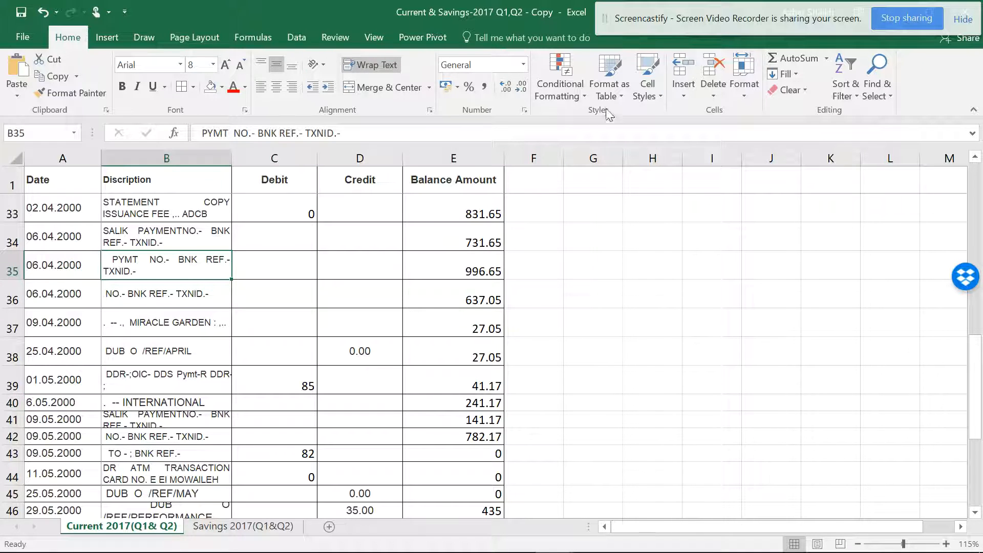
{"action": "left_click", "coordinate": [623, 92]}
{"action": "left_click", "coordinate": [634, 140]}
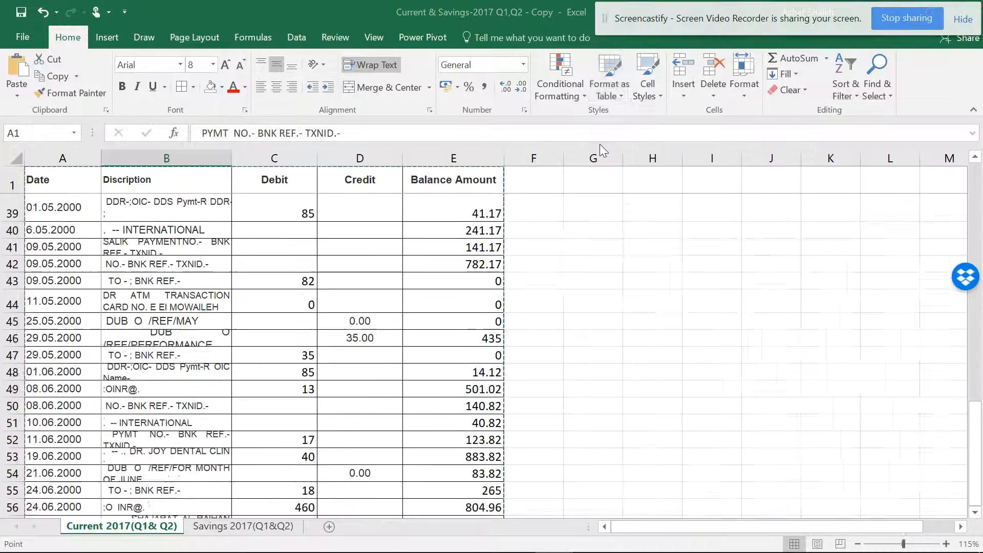
{"action": "left_click", "coordinate": [640, 305]}
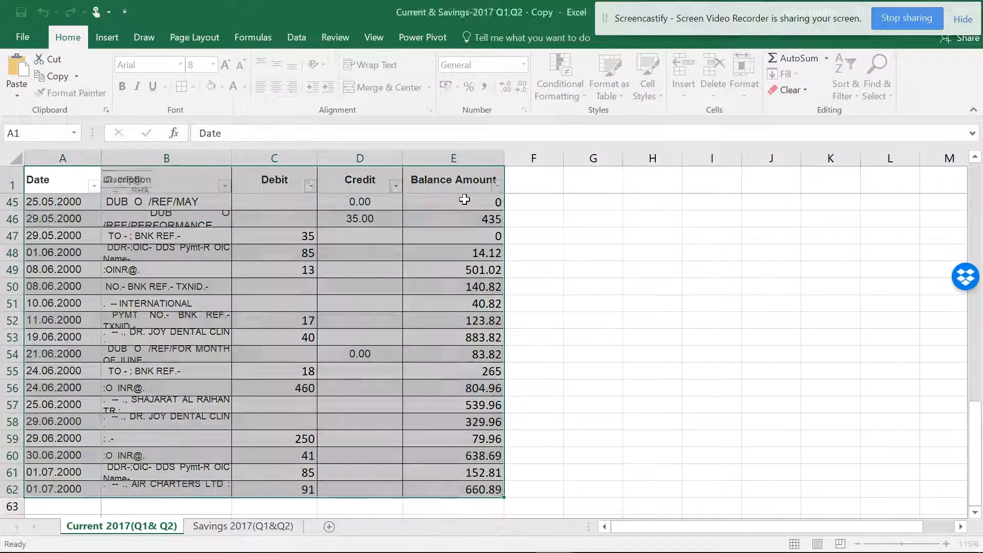
{"action": "left_click", "coordinate": [52, 76]}
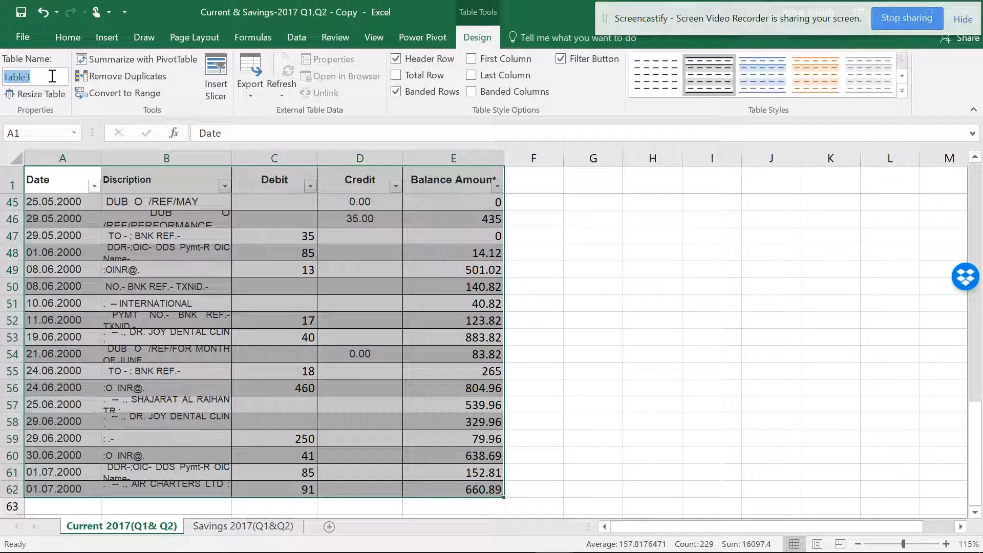
{"action": "type", "text": "CUR_FS"}
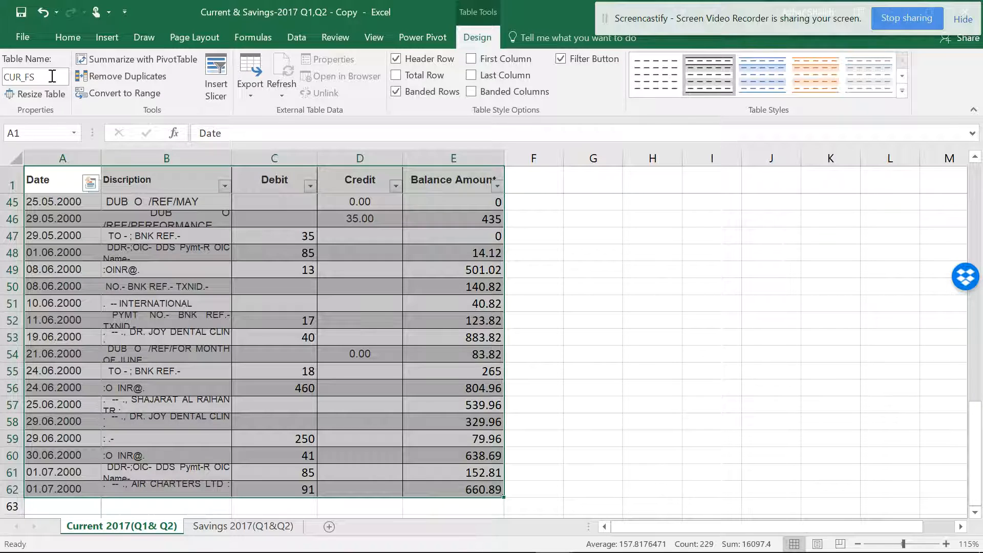
Step: Format the range A1:E151 on the Savings 2017(Q1&Q2) sheet as a blue banded table with headers and name it SAV_FS
{"action": "left_click", "coordinate": [234, 527]}
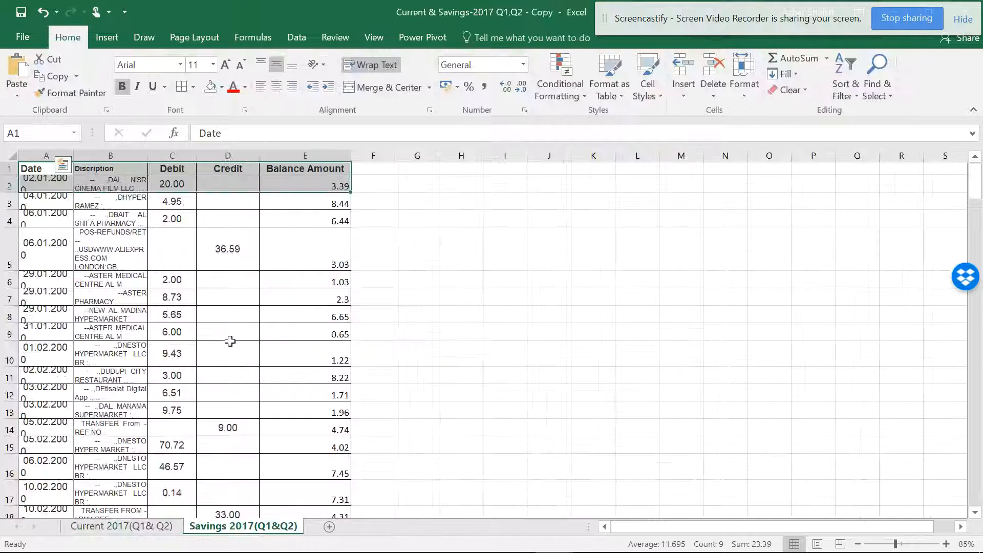
{"action": "left_click", "coordinate": [210, 315]}
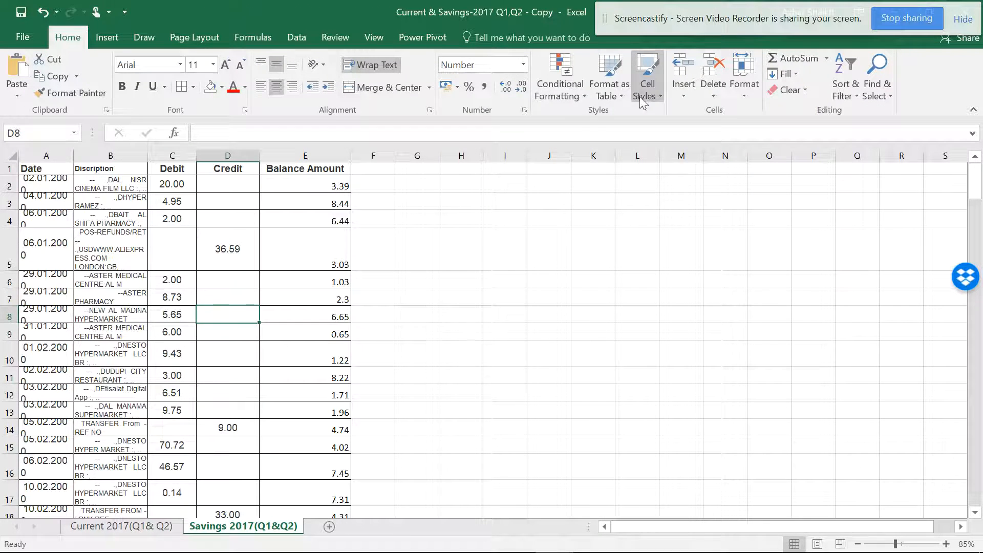
{"action": "left_click", "coordinate": [618, 96]}
{"action": "left_click", "coordinate": [665, 226]}
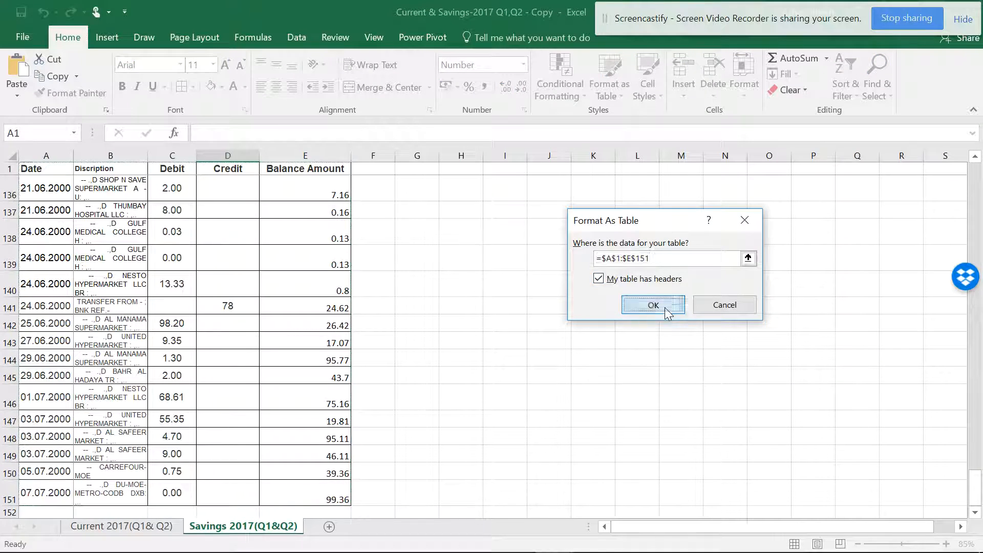
{"action": "left_click", "coordinate": [664, 307]}
{"action": "left_click", "coordinate": [53, 76]}
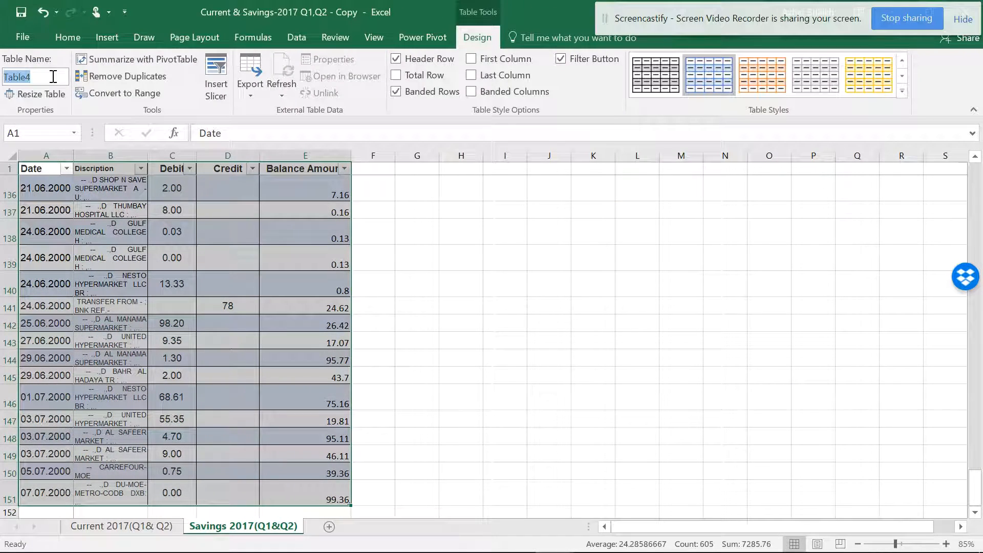
{"action": "type", "text": "SA"}
{"action": "key", "text": "Return"}
Step: Open the CUR_FS table from the Current 2017(Q1& Q2) sheet as a query in the Query Editor
{"action": "left_click", "coordinate": [137, 526]}
{"action": "left_click", "coordinate": [203, 320]}
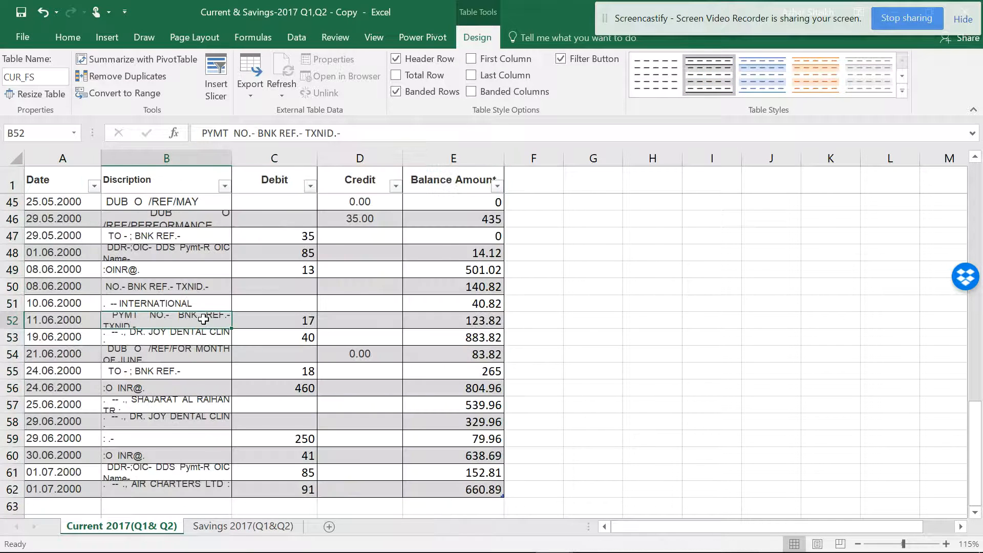
{"action": "scroll", "coordinate": [194, 281], "scroll_direction": "up", "scroll_amount": 7}
{"action": "scroll", "coordinate": [149, 241], "scroll_direction": "up", "scroll_amount": 4}
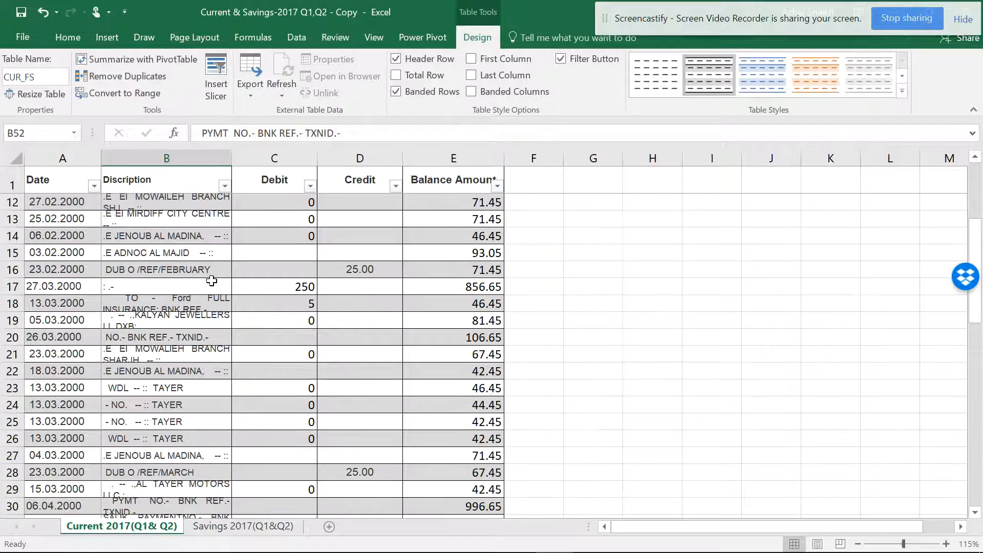
{"action": "left_click", "coordinate": [256, 270]}
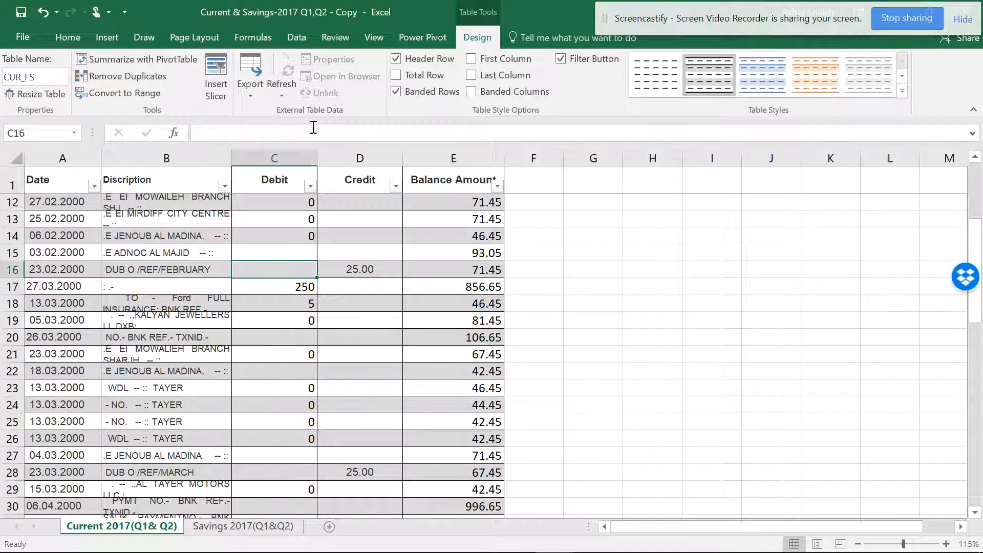
{"action": "left_click", "coordinate": [300, 37]}
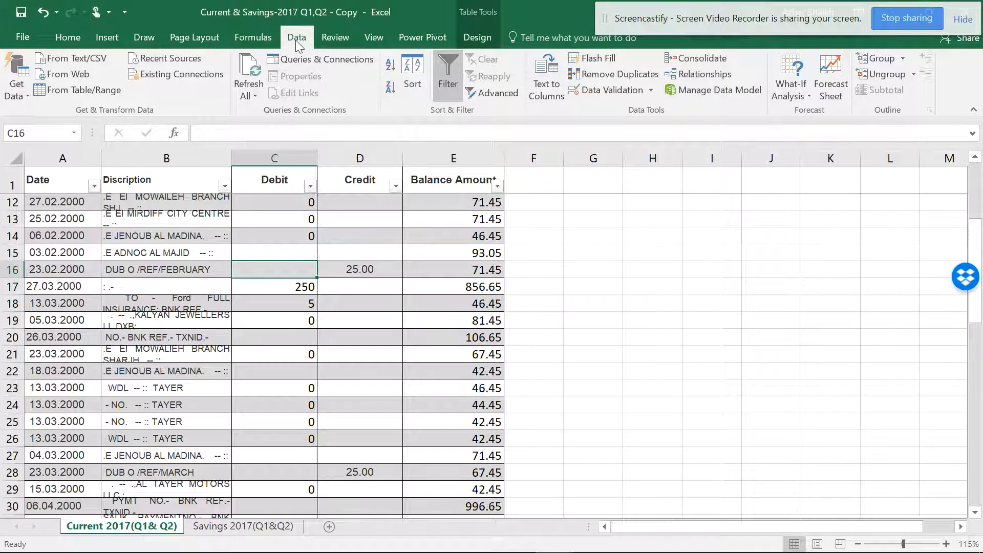
{"action": "left_click", "coordinate": [107, 90]}
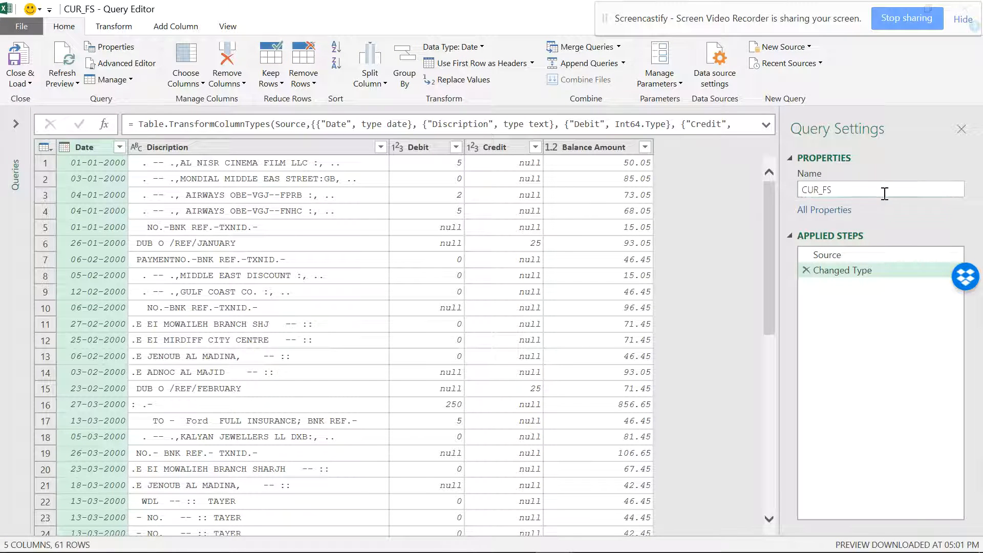
Step: Close the Query Editor and load the CUR_FS query with the Only Create Connection option
{"action": "left_click", "coordinate": [29, 84]}
{"action": "left_click", "coordinate": [32, 98]}
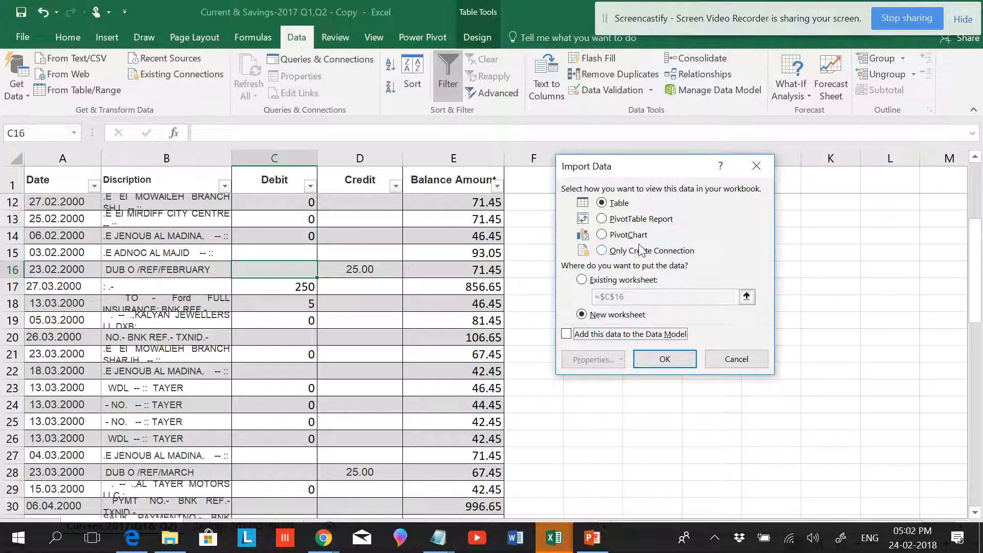
{"action": "left_click", "coordinate": [640, 250]}
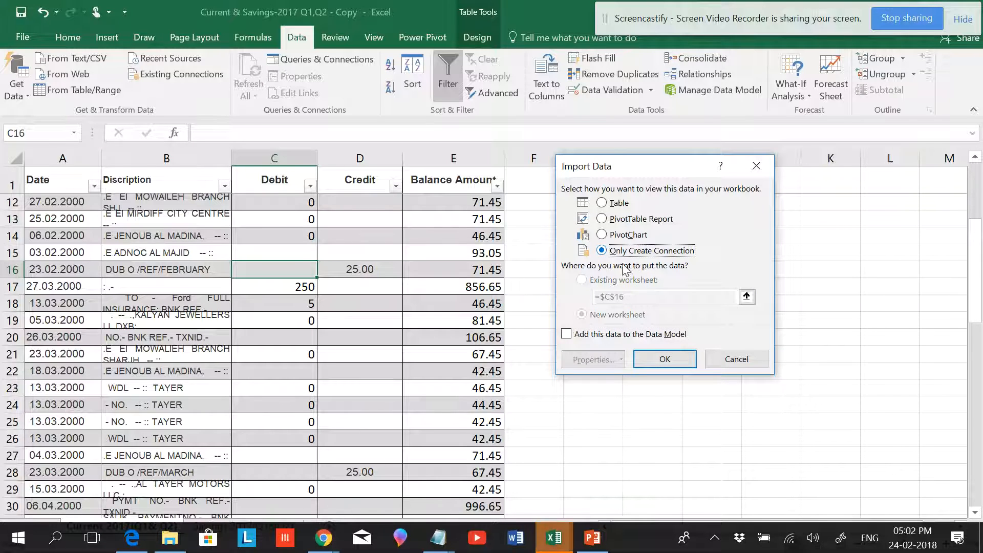
{"action": "left_click", "coordinate": [675, 359]}
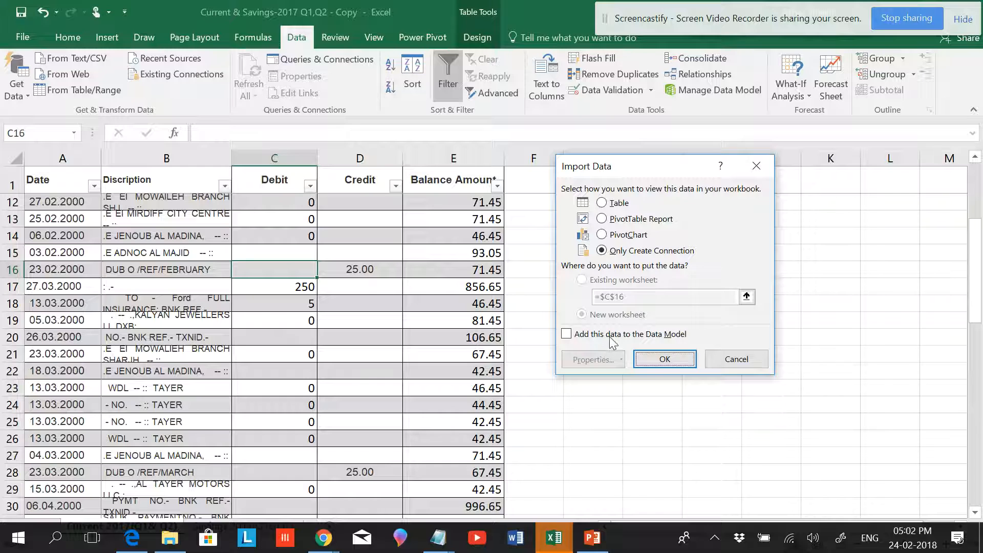
{"action": "left_click", "coordinate": [644, 359]}
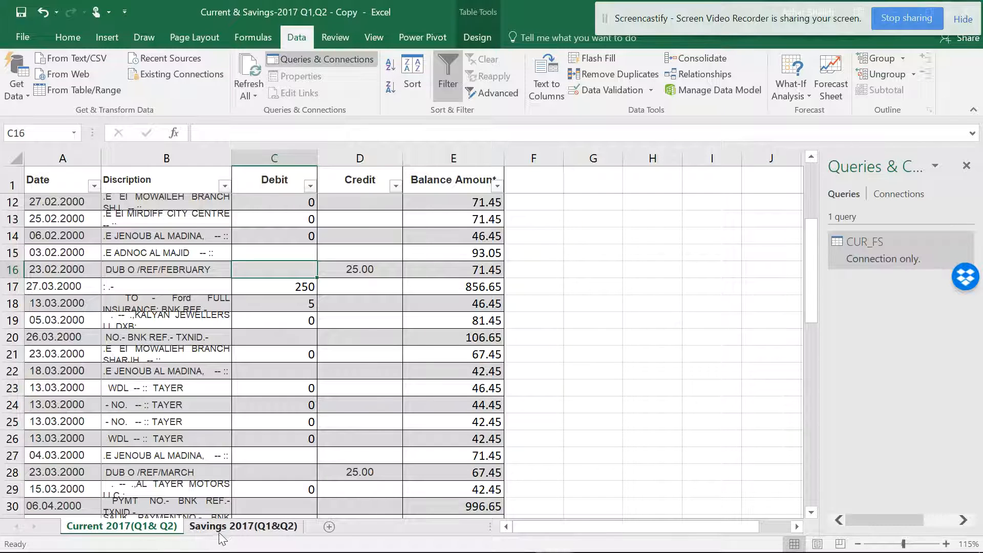
Step: Open the SAV_FS table from the Savings 2017(Q1&Q2) sheet in the Query Editor and expand the list of queries
{"action": "left_click", "coordinate": [225, 532]}
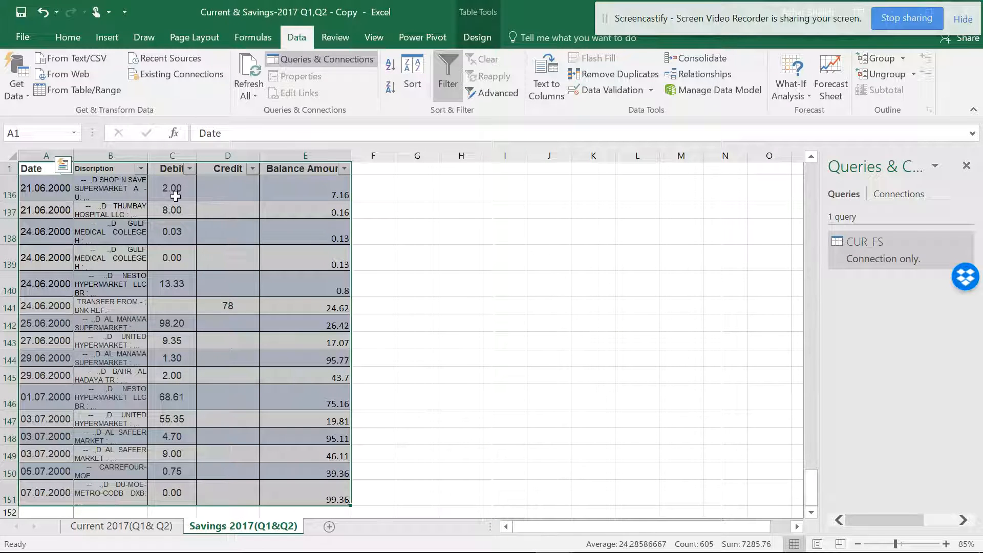
{"action": "left_click", "coordinate": [84, 94]}
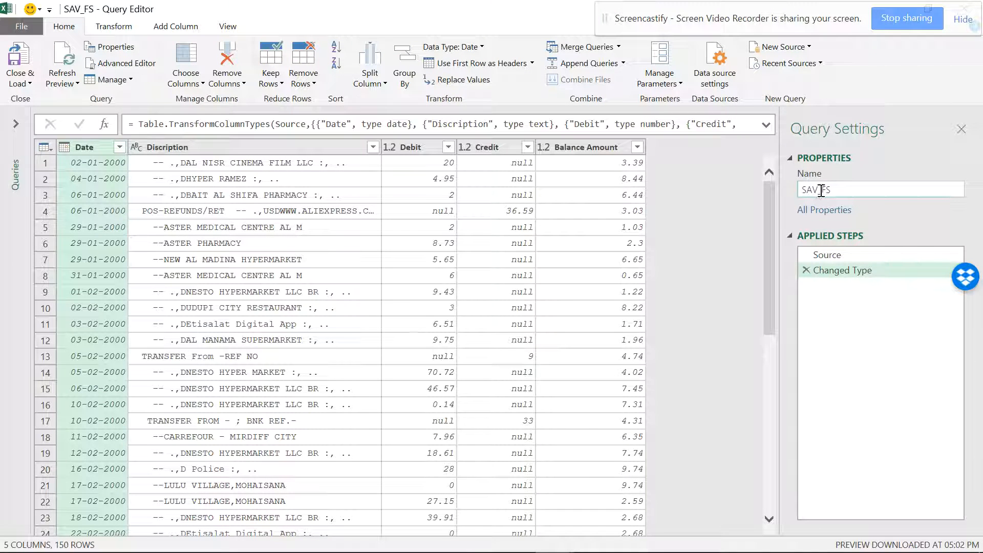
{"action": "left_click", "coordinate": [20, 127]}
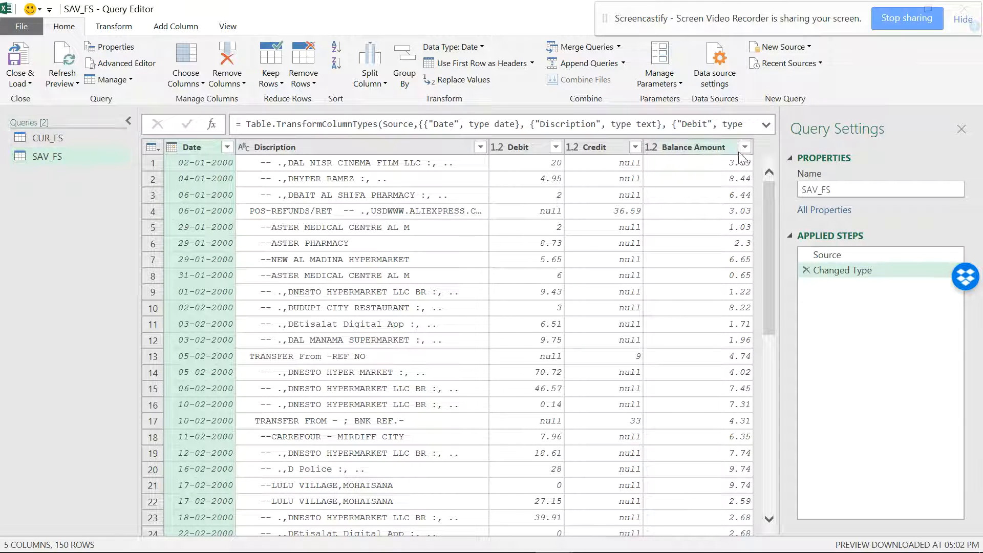
Step: Rename the Credit column of the SAV_FS query to Credit2
{"action": "double_click", "coordinate": [612, 146]}
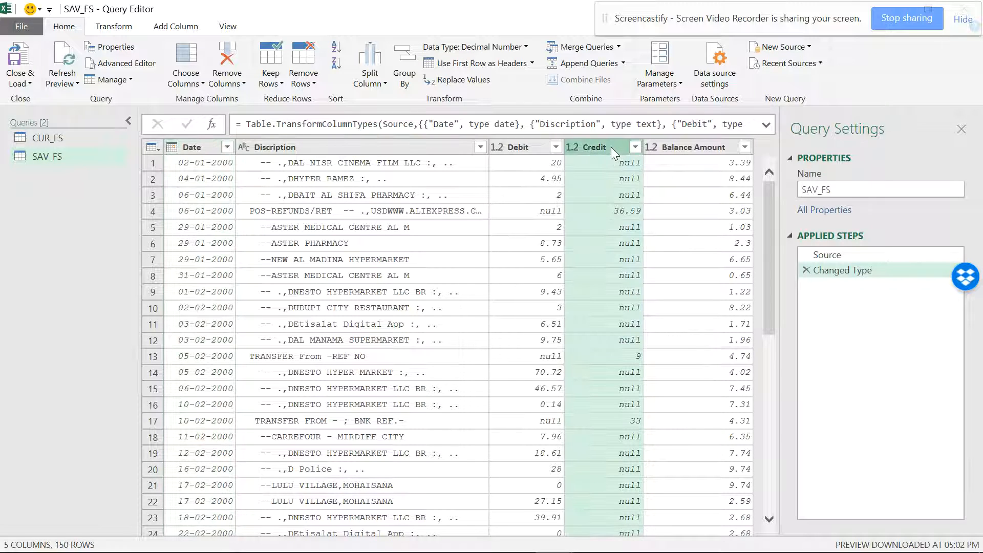
{"action": "left_click", "coordinate": [610, 147]}
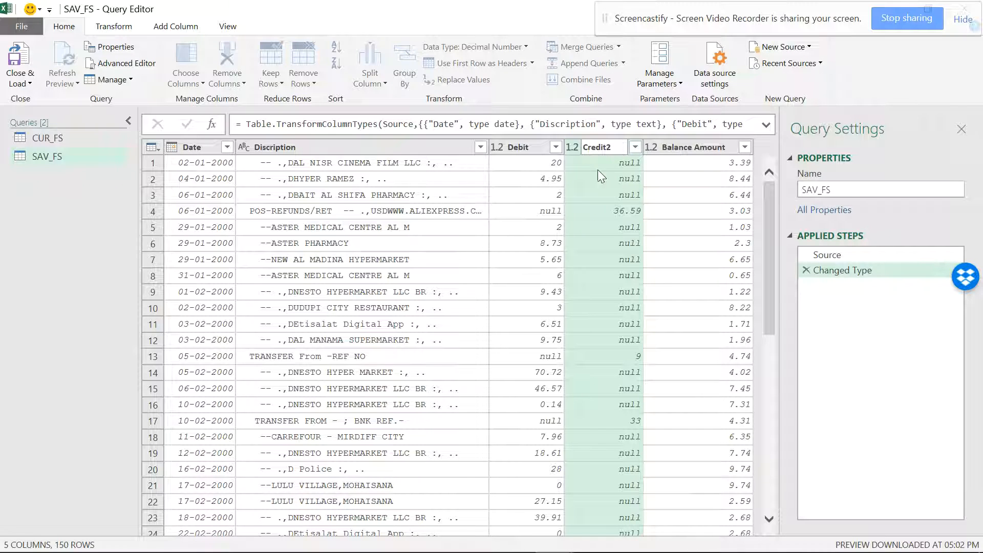
{"action": "key", "text": "Return"}
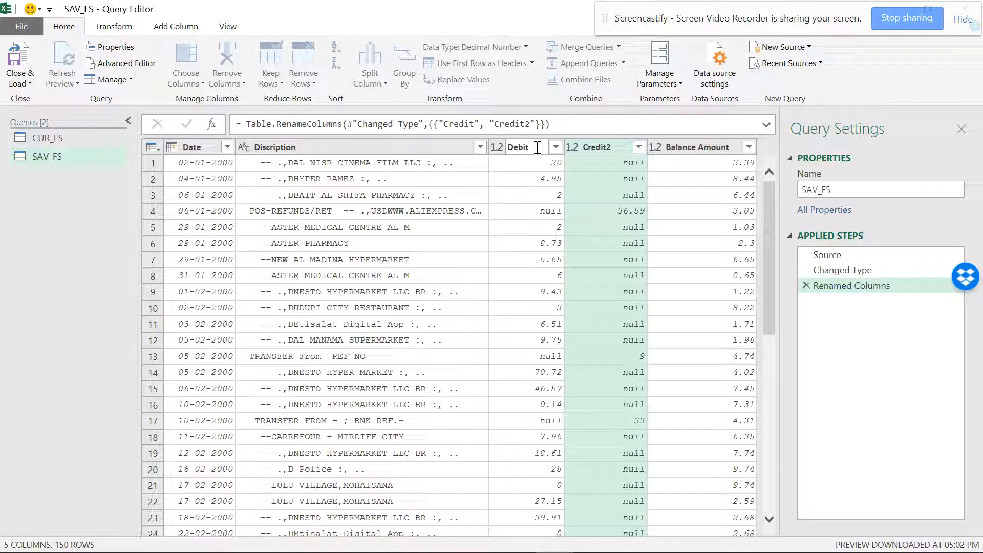
Step: Rename the Debit column of the SAV_FS query to Debit2, after a first try with the name Debit1
{"action": "type", "text": "1"}
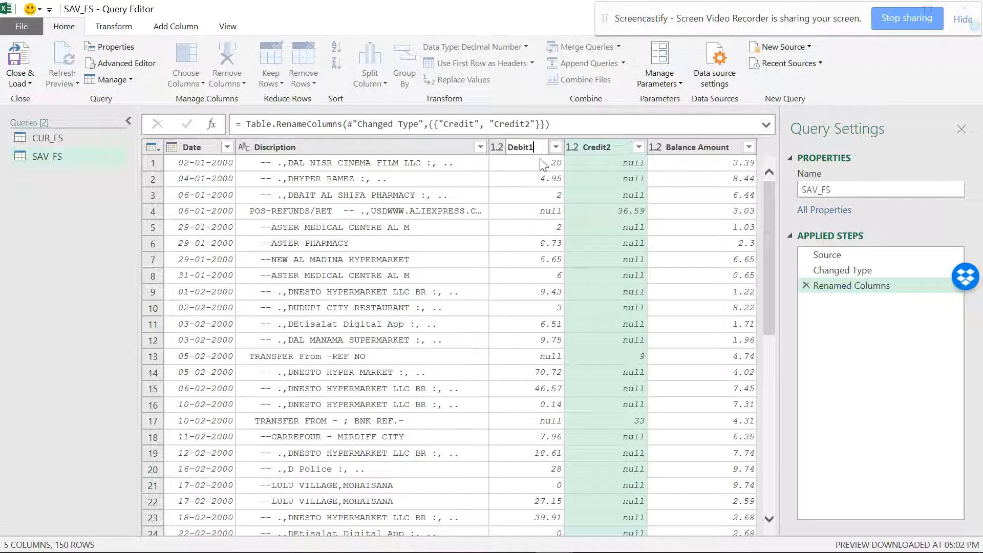
{"action": "left_click", "coordinate": [61, 225]}
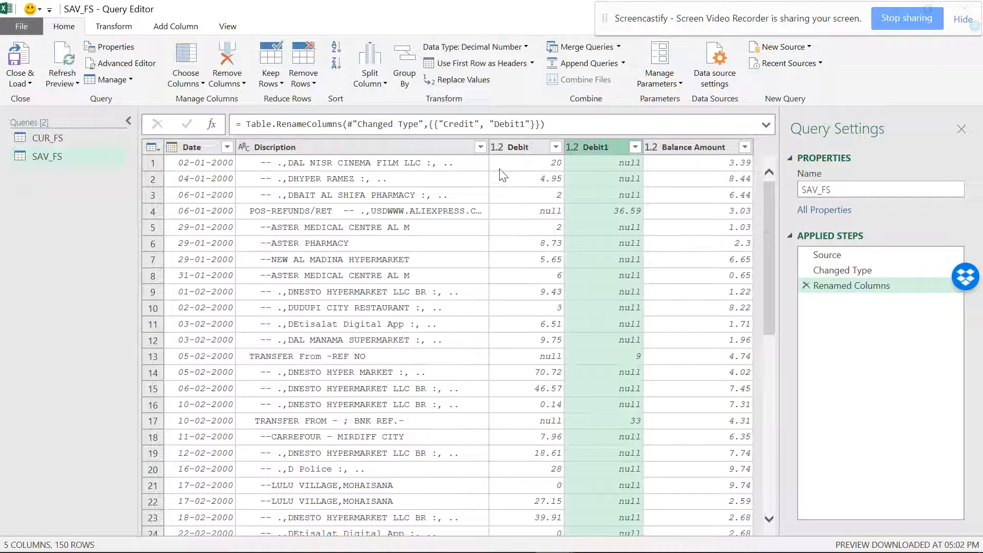
{"action": "left_click", "coordinate": [536, 147]}
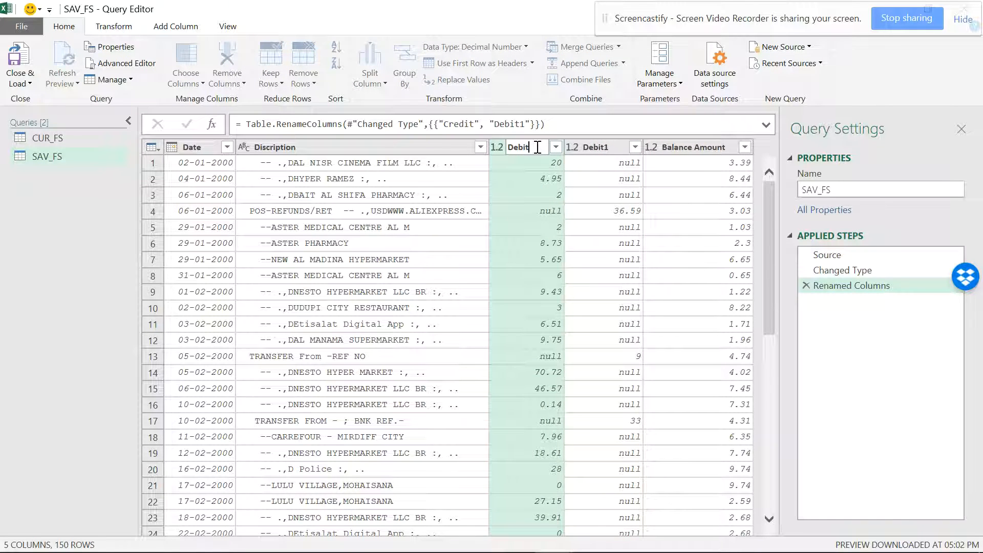
{"action": "type", "text": "2"}
{"action": "left_click", "coordinate": [103, 199]}
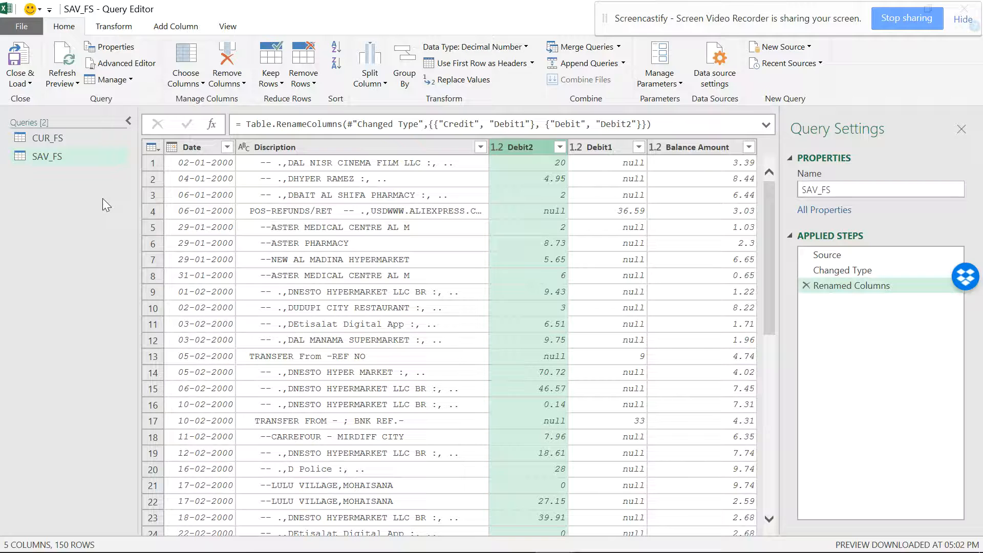
Step: Rename the Debit1 column, which holds the credit amounts in the SAV_FS query, to Credit1
{"action": "left_click", "coordinate": [607, 147]}
{"action": "double_click", "coordinate": [604, 147]}
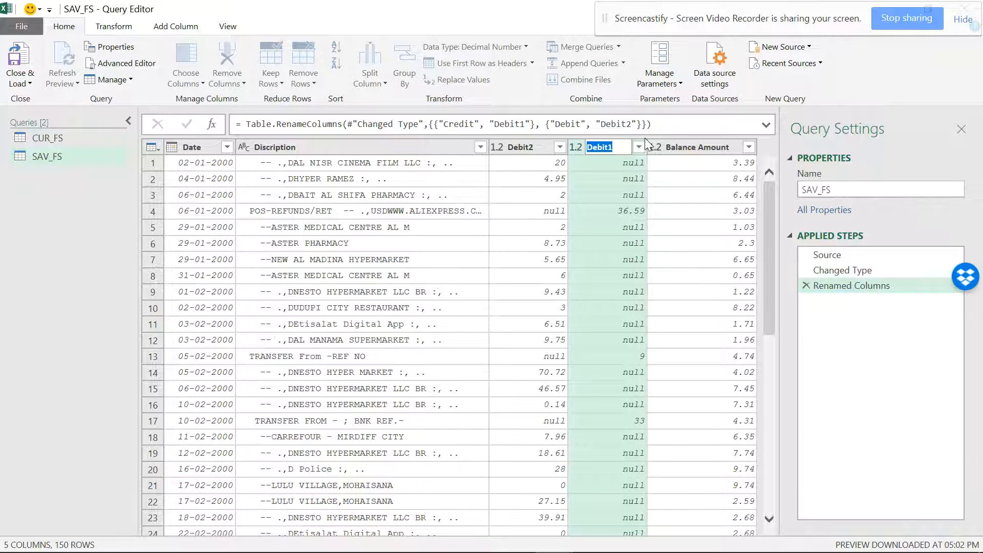
{"action": "type", "text": "Cred"}
{"action": "type", "text": "it1"}
{"action": "left_click", "coordinate": [622, 169]}
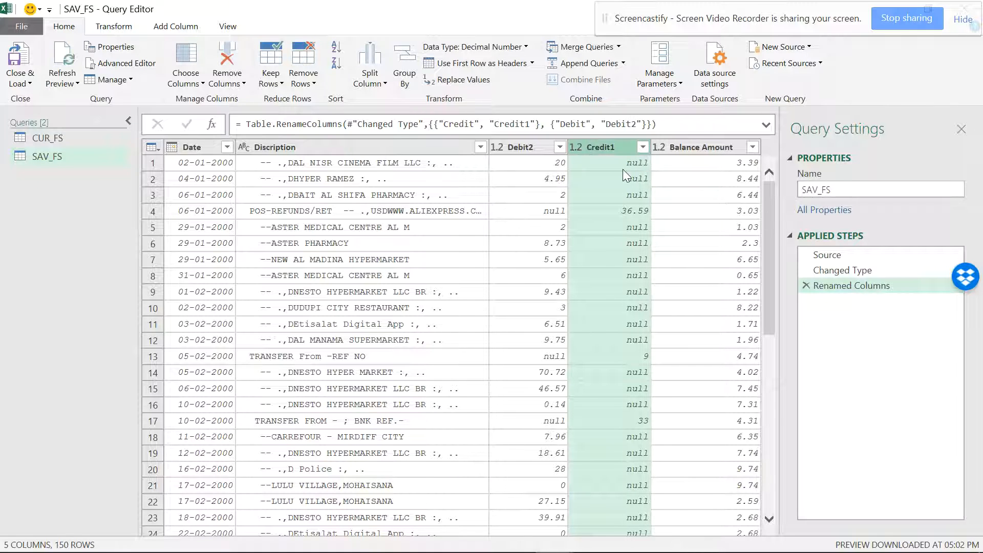
Step: Compare the column names, data types and row counts of the CUR_FS and SAV_FS queries
{"action": "left_click", "coordinate": [34, 139]}
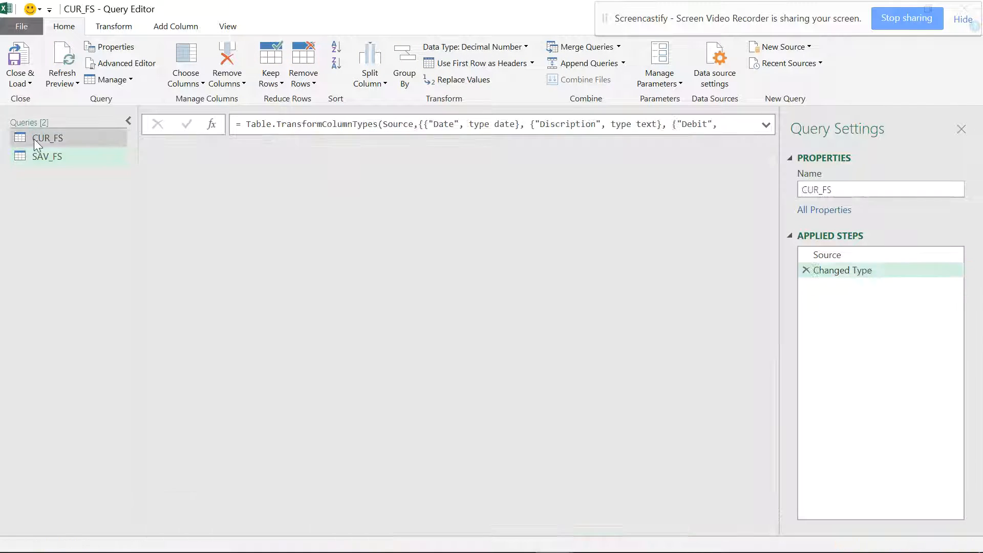
{"action": "left_click", "coordinate": [46, 155]}
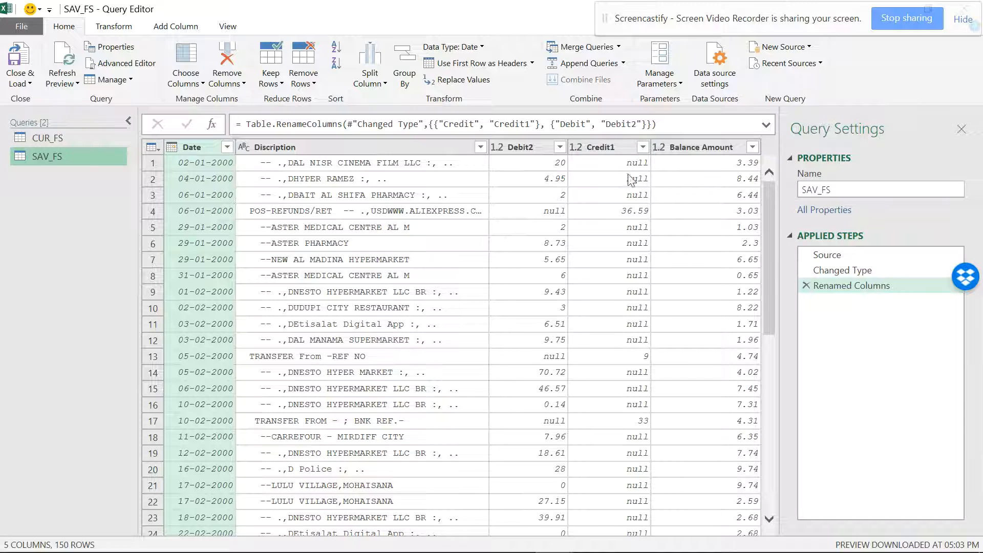
{"action": "left_click", "coordinate": [302, 151]}
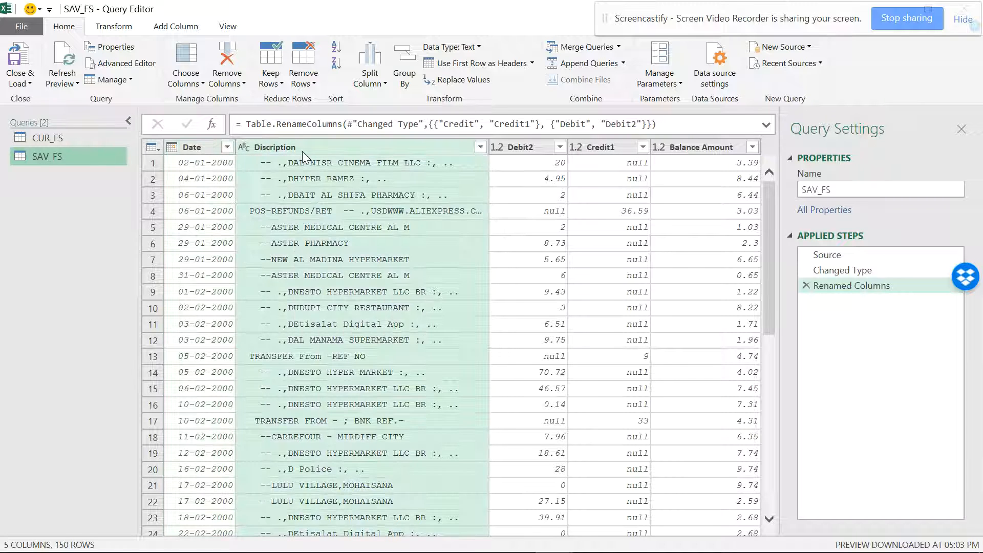
{"action": "left_click", "coordinate": [84, 140]}
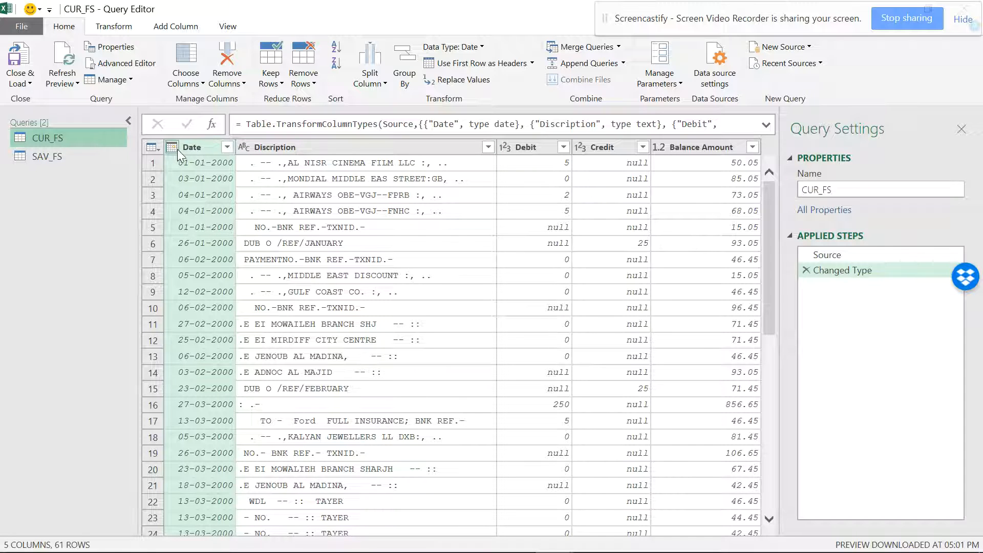
{"action": "left_click", "coordinate": [51, 156]}
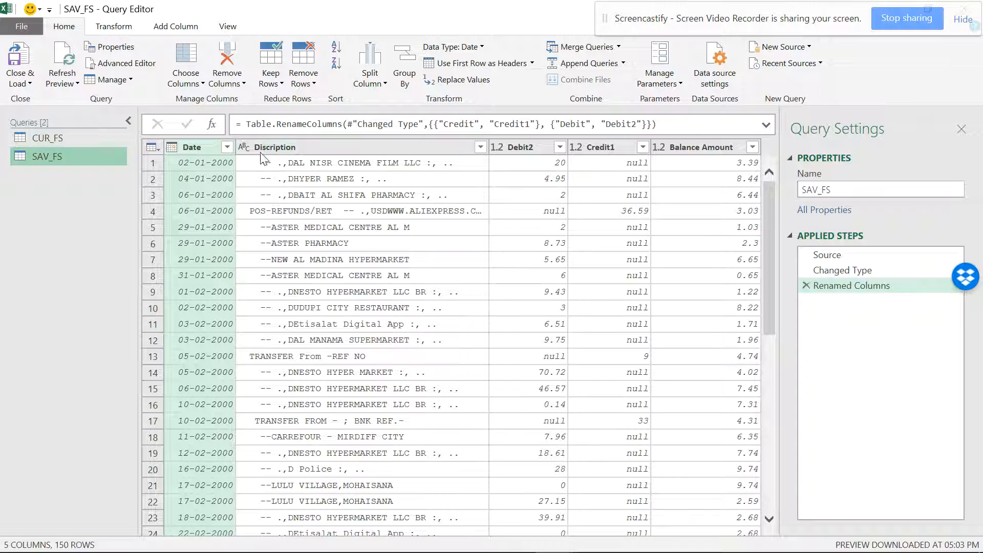
{"action": "left_click", "coordinate": [499, 147]}
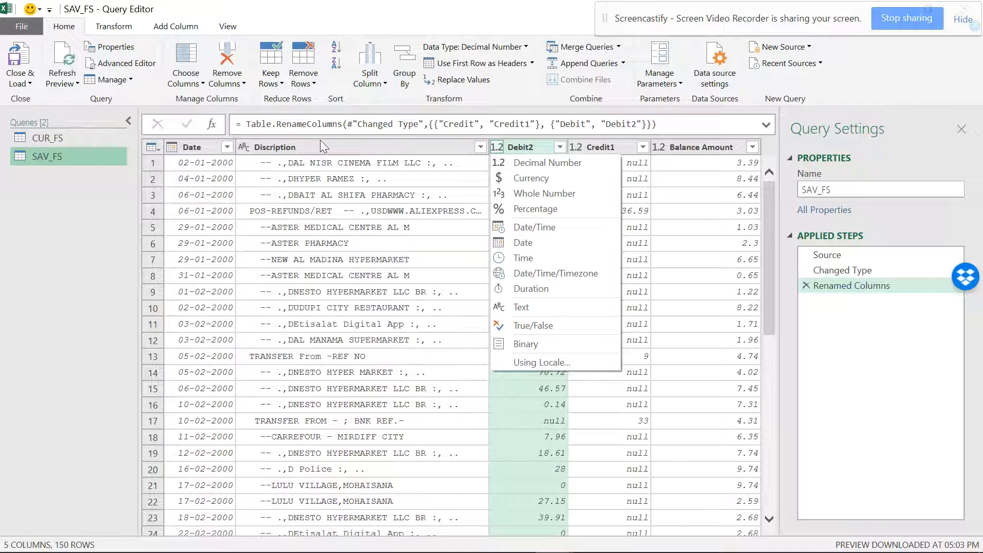
{"action": "left_click", "coordinate": [244, 147]}
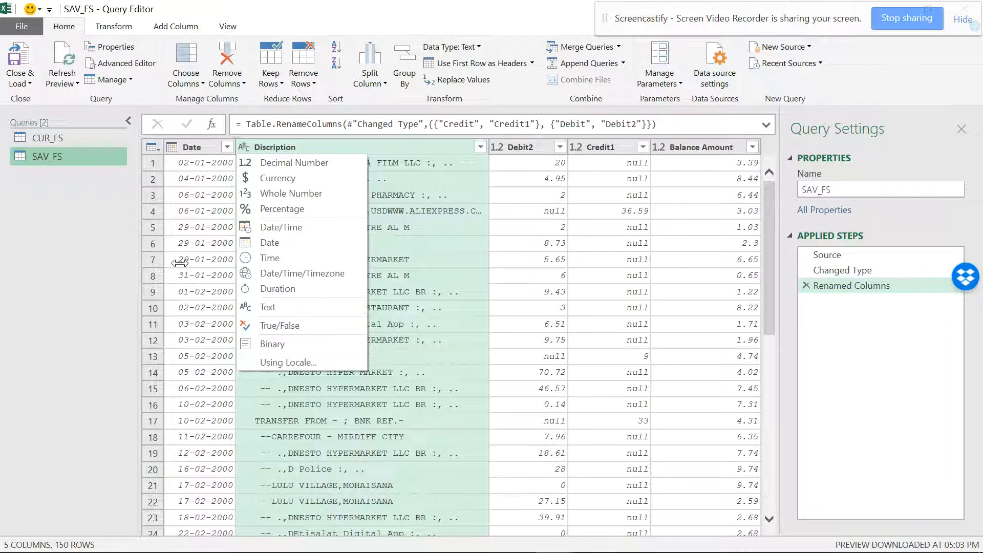
{"action": "left_click", "coordinate": [82, 219]}
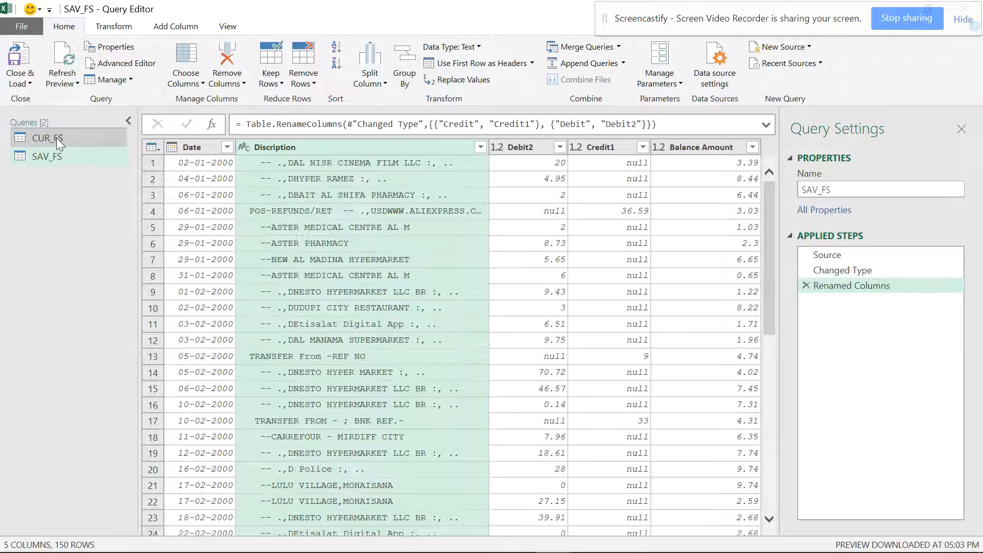
{"action": "left_click", "coordinate": [83, 137]}
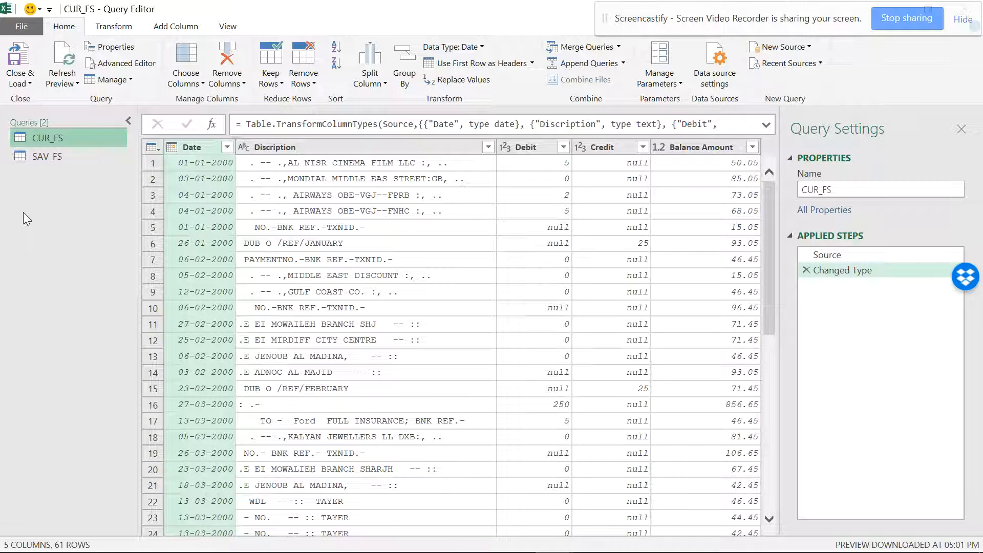
{"action": "left_click", "coordinate": [30, 157]}
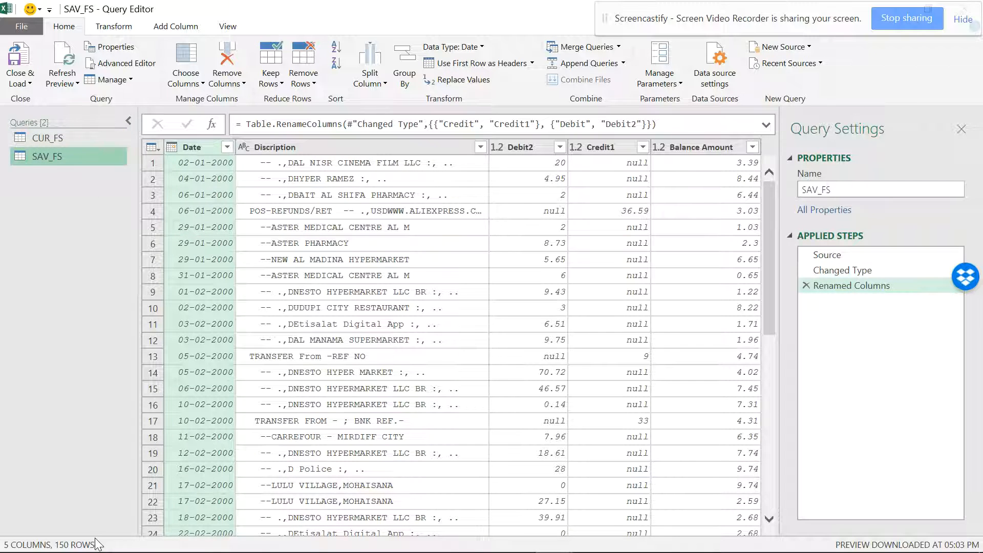
Step: Append two tables as a new query, with CUR_FS as the primary table and SAV_FS as the table to append
{"action": "left_click", "coordinate": [63, 139]}
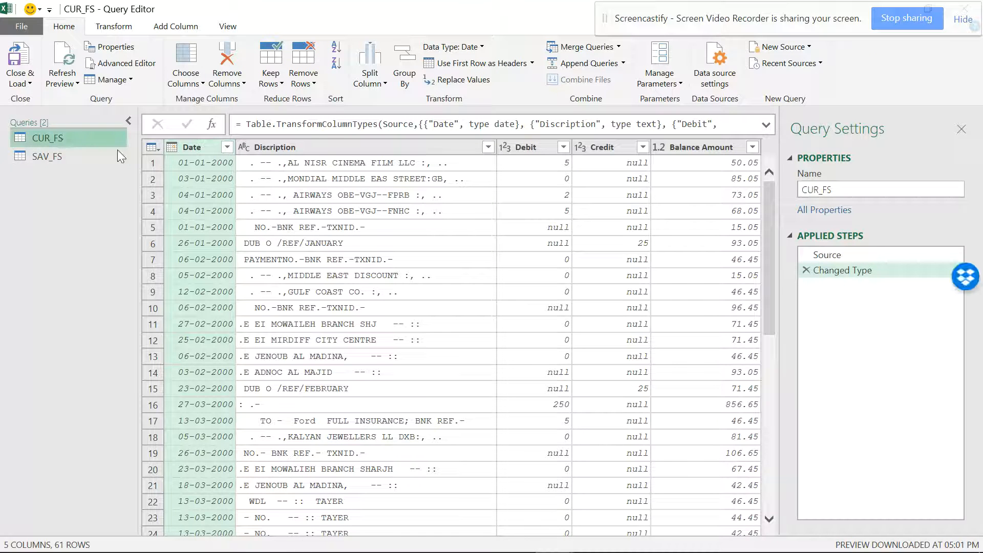
{"action": "left_click", "coordinate": [625, 62]}
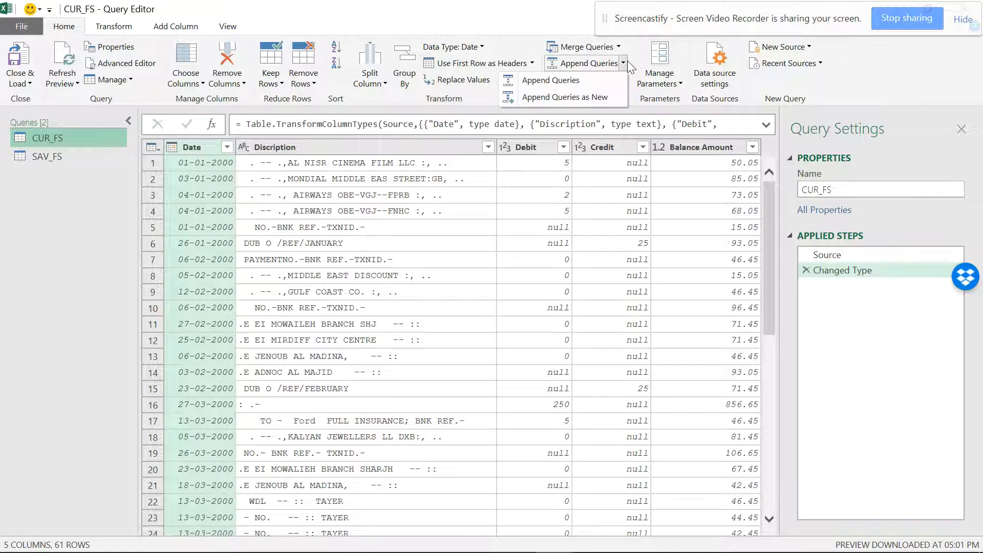
{"action": "left_click", "coordinate": [590, 103]}
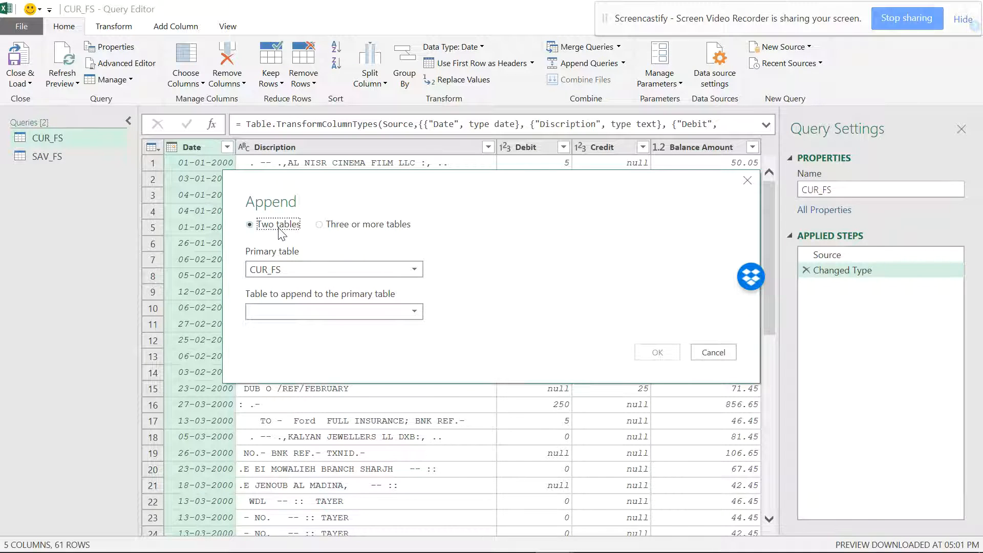
{"action": "left_click", "coordinate": [347, 233]}
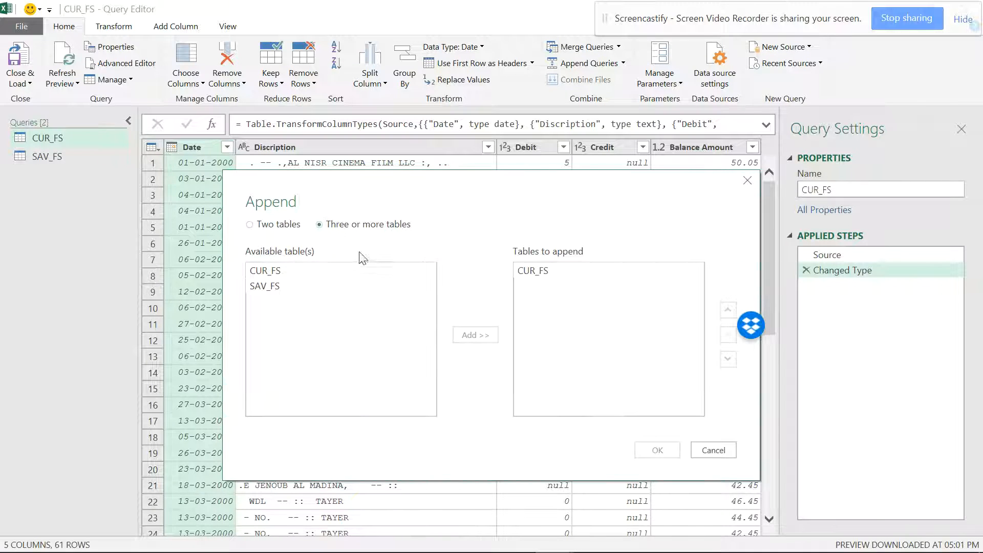
{"action": "left_click", "coordinate": [262, 230]}
{"action": "left_click", "coordinate": [321, 311]}
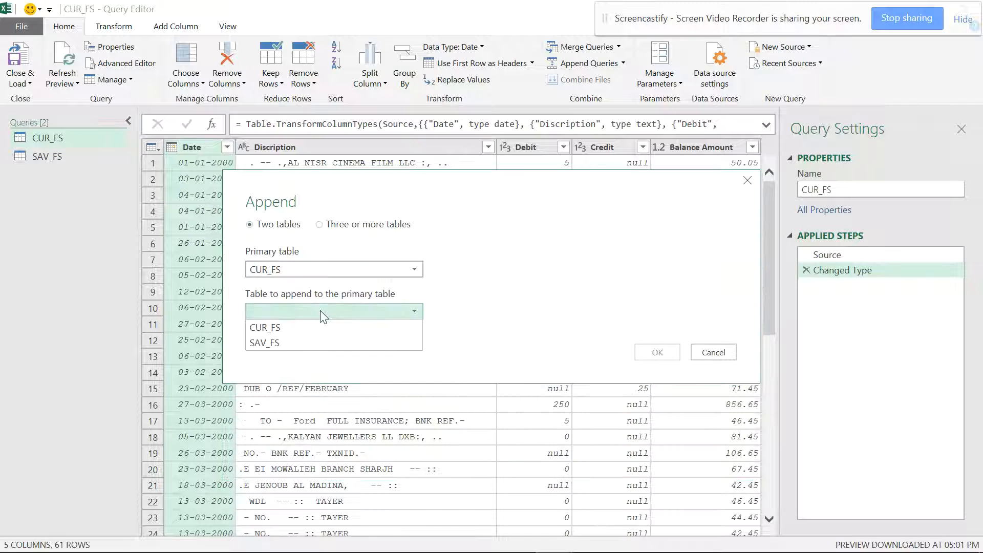
{"action": "left_click", "coordinate": [285, 342]}
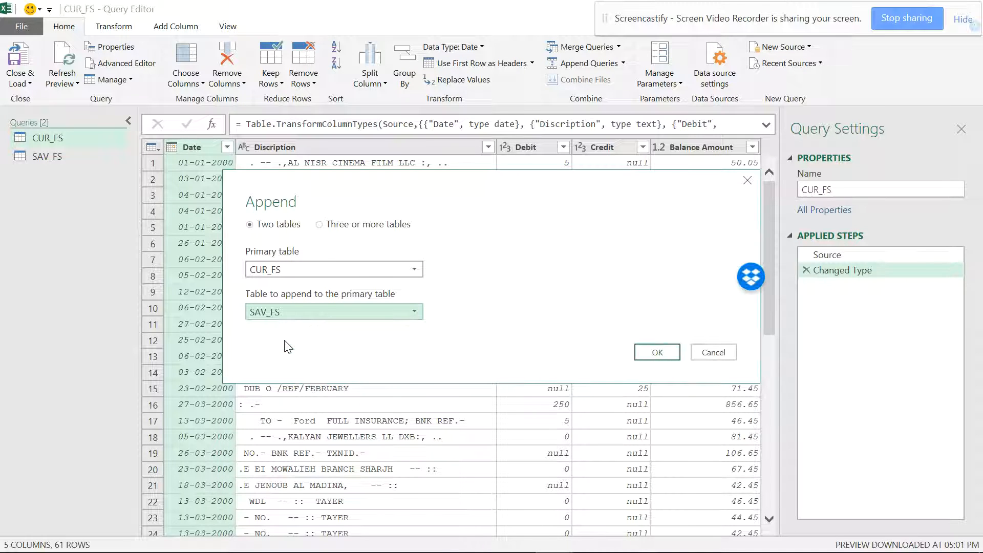
{"action": "left_click", "coordinate": [651, 352]}
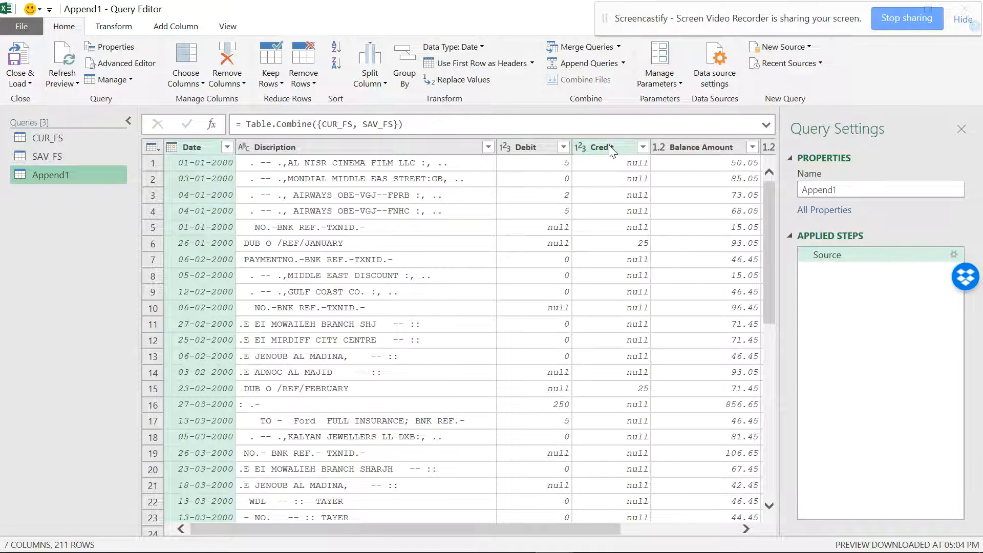
Step: Review the columns of the appended query and load it as a table on a new worksheet
{"action": "left_click_drag", "start_coordinate": [546, 525], "coordinate": [670, 549]}
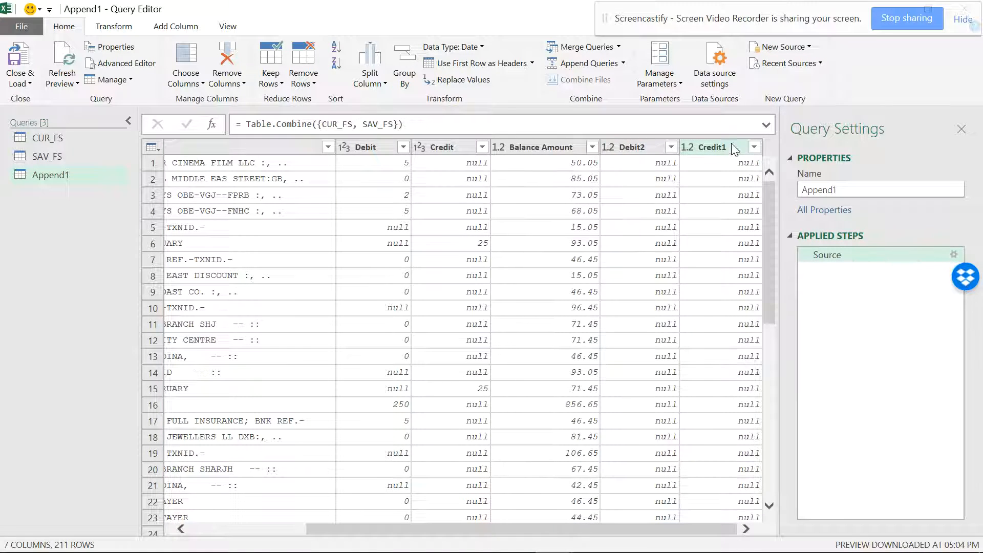
{"action": "scroll", "coordinate": [708, 243], "scroll_direction": "down", "scroll_amount": 20}
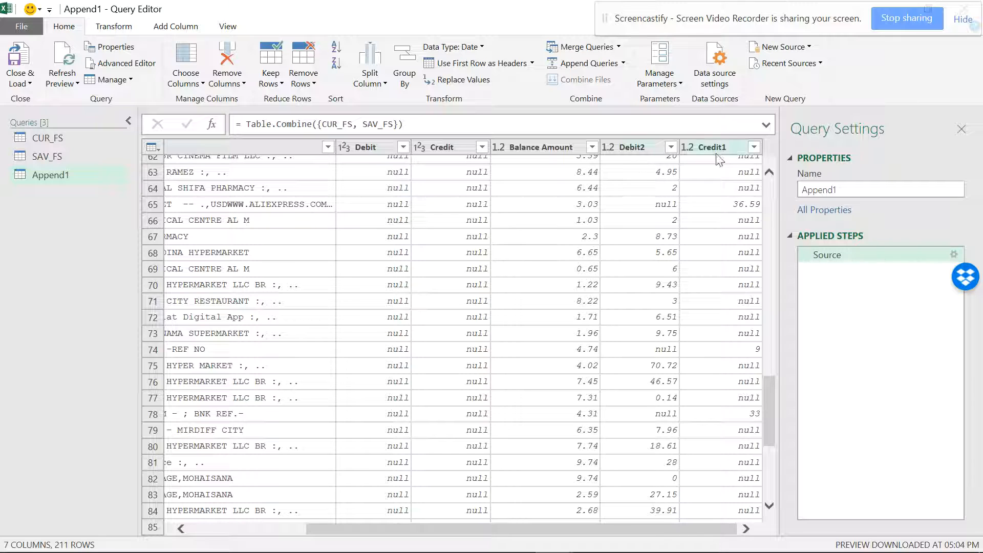
{"action": "left_click", "coordinate": [29, 83]}
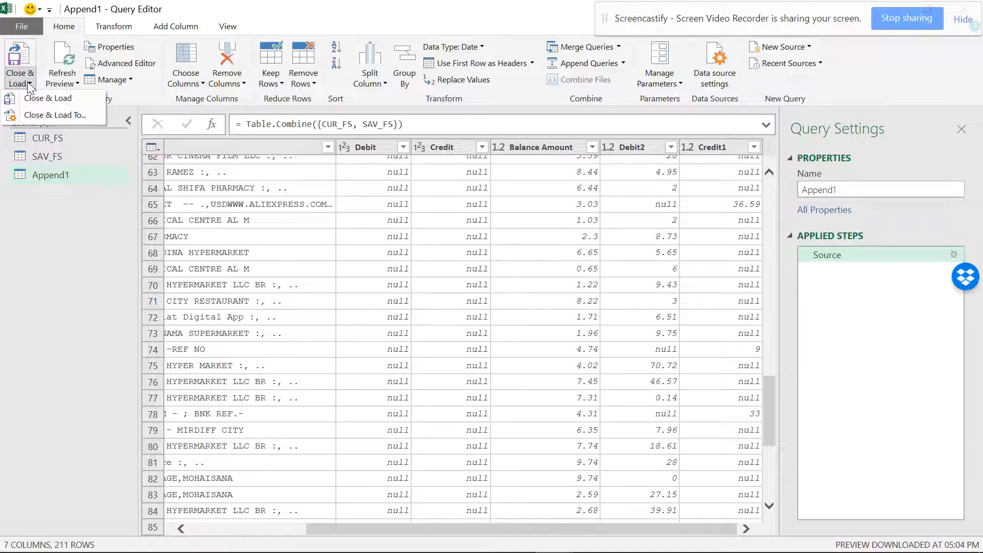
{"action": "left_click", "coordinate": [69, 117]}
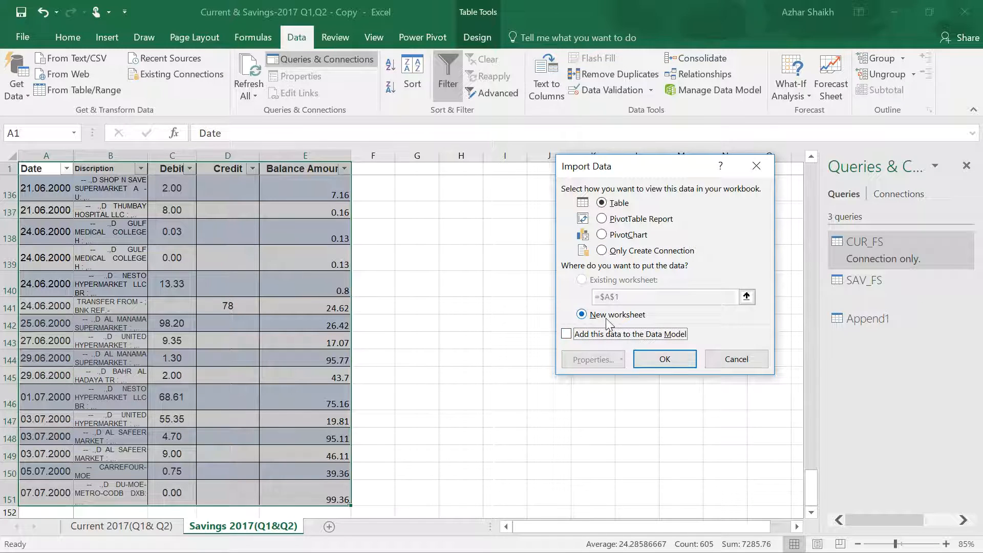
{"action": "left_click", "coordinate": [681, 361]}
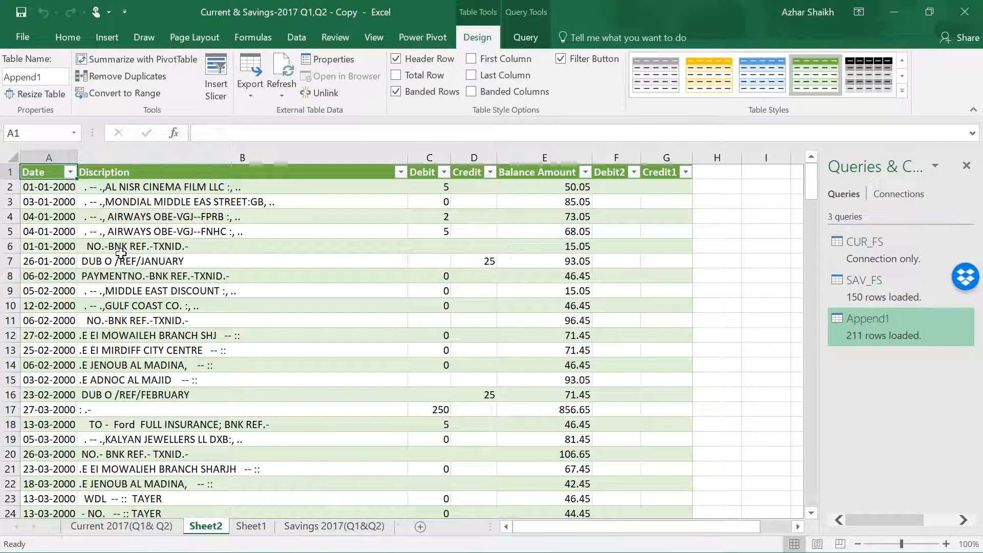
Step: Check the appended rows on Sheet2 and reopen the Append1 query in the Query Editor
{"action": "scroll", "coordinate": [156, 271], "scroll_direction": "down", "scroll_amount": 9}
{"action": "scroll", "coordinate": [156, 271], "scroll_direction": "down", "scroll_amount": 6}
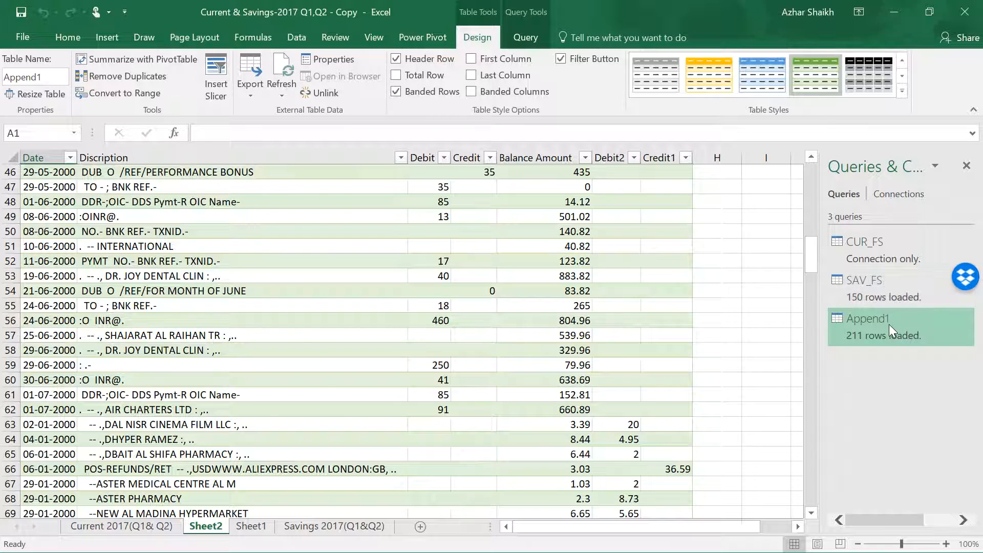
{"action": "mouse_move", "coordinate": [889, 325]}
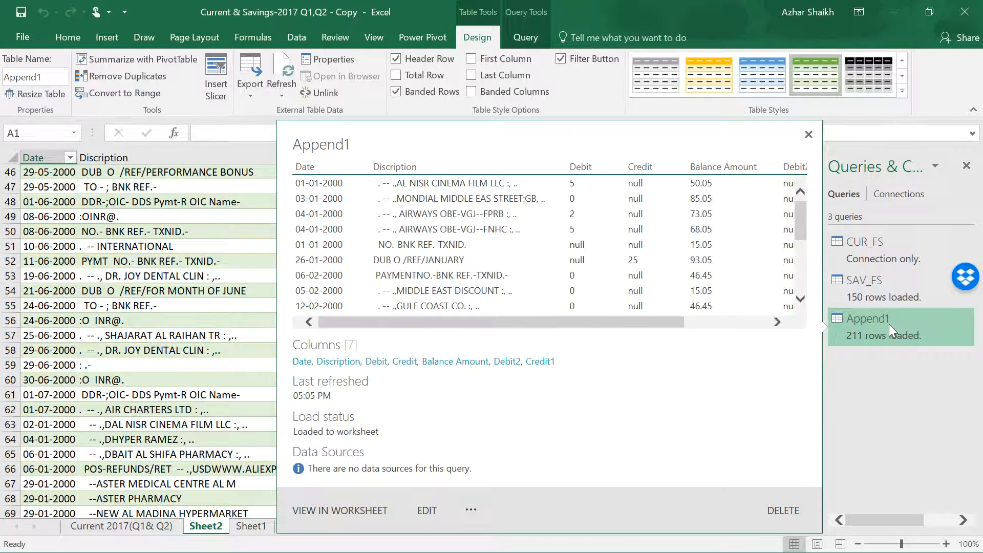
{"action": "double_click", "coordinate": [888, 324]}
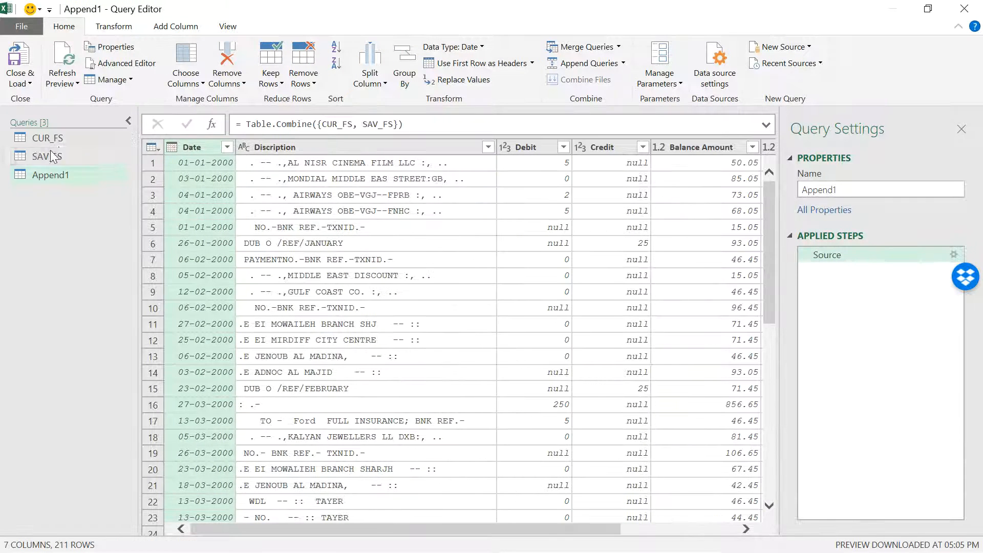
Step: Add a custom column named Account Type to the CUR_FS query with the formula = "Current"
{"action": "left_click", "coordinate": [59, 138]}
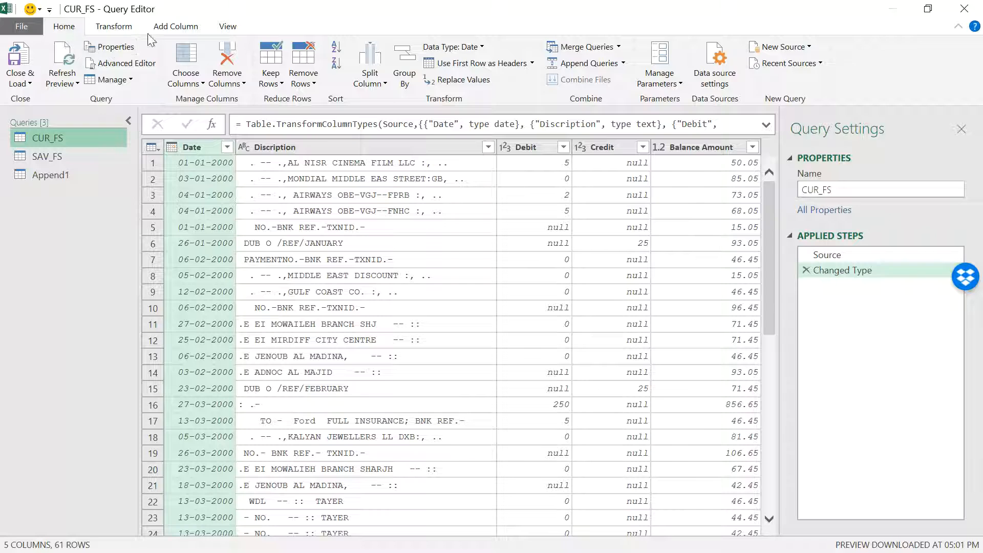
{"action": "left_click", "coordinate": [177, 26]}
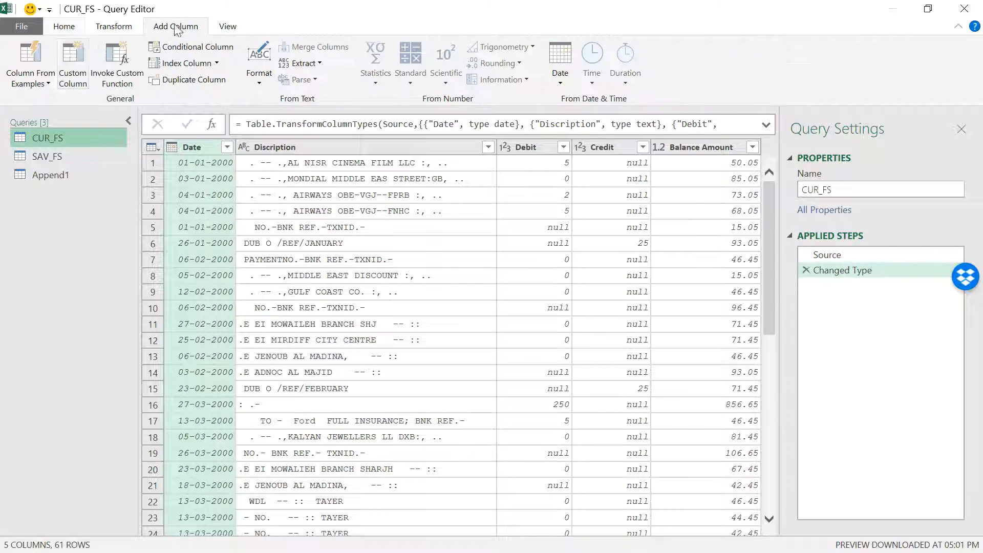
{"action": "left_click", "coordinate": [79, 63]}
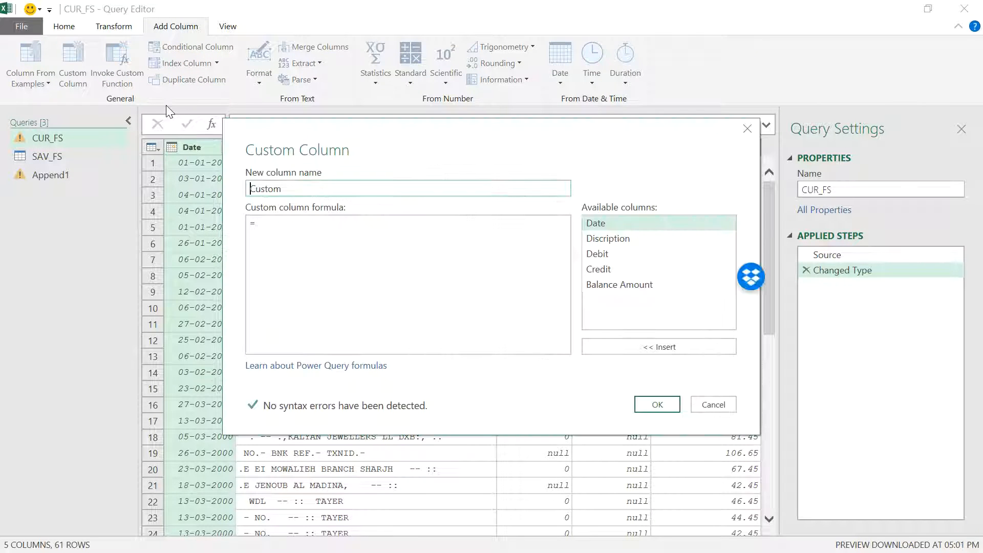
{"action": "double_click", "coordinate": [249, 187]}
{"action": "type", "text": "Account "}
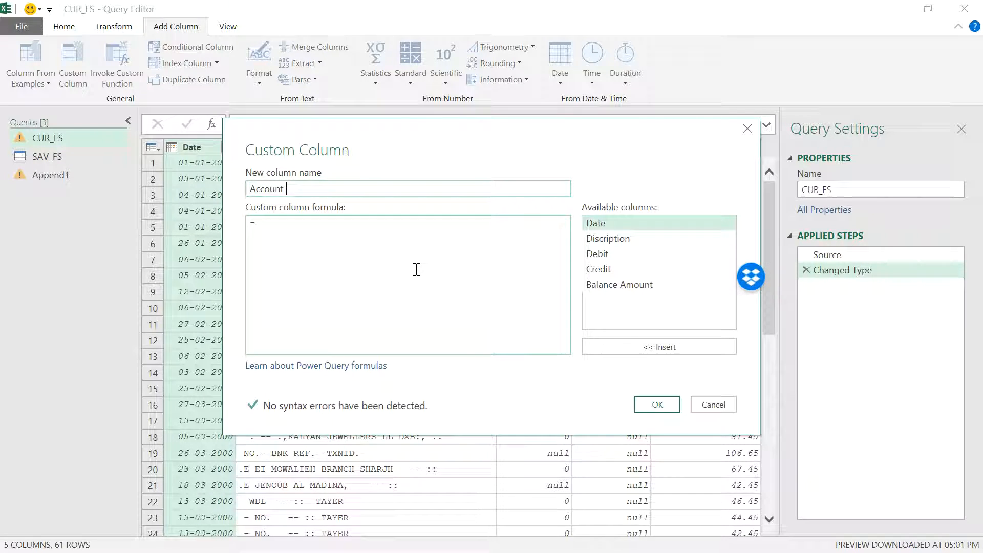
{"action": "type", "text": "Type"}
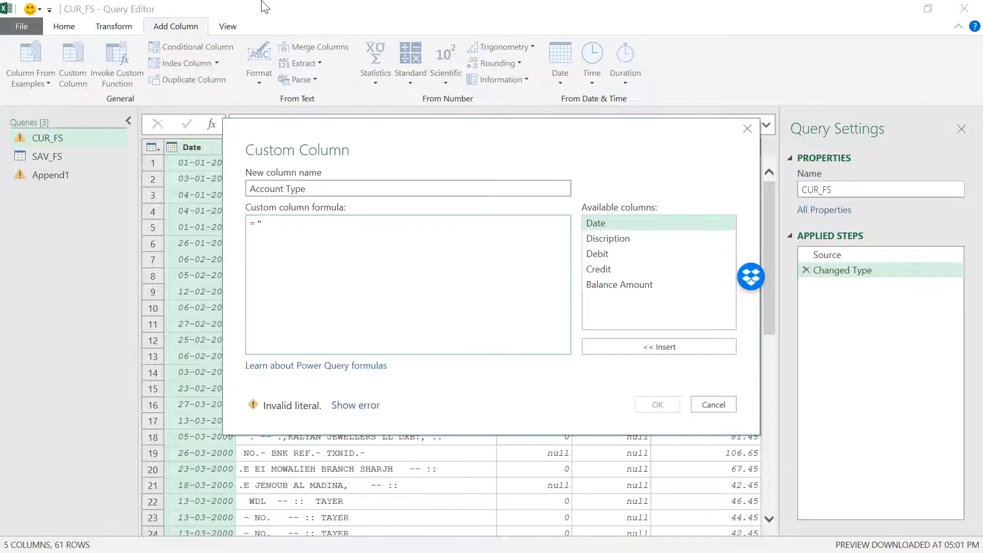
{"action": "type", "text": "C"}
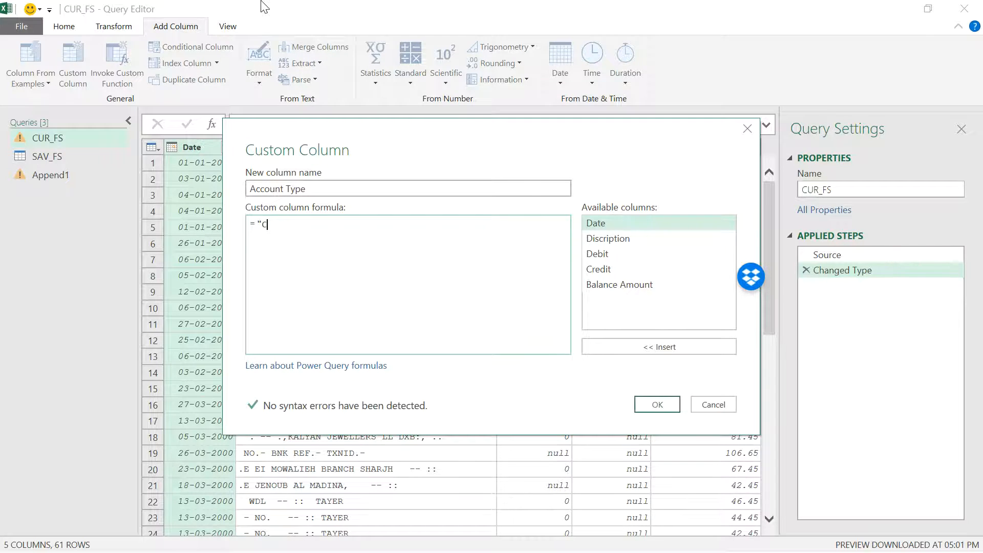
{"action": "type", "text": "urrent\""}
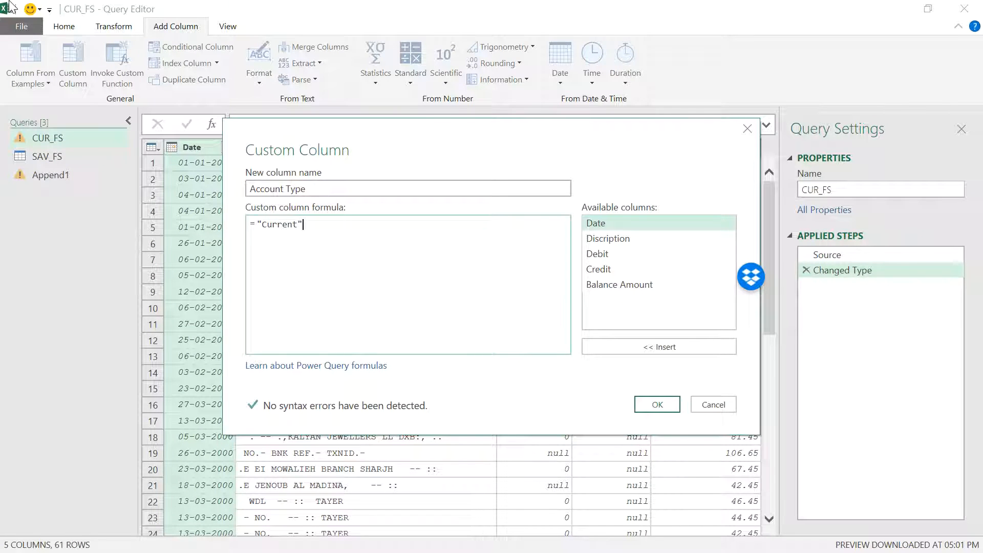
{"action": "left_click", "coordinate": [650, 405]}
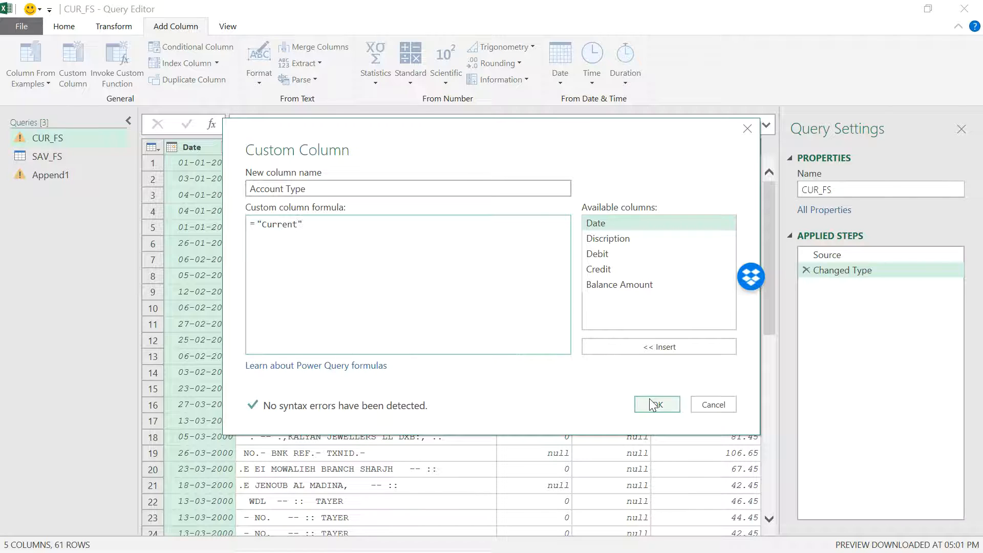
Step: Copy the Account Type column name and reuse it for a custom column in the SAV_FS query with the formula = "Savings"
{"action": "double_click", "coordinate": [715, 145]}
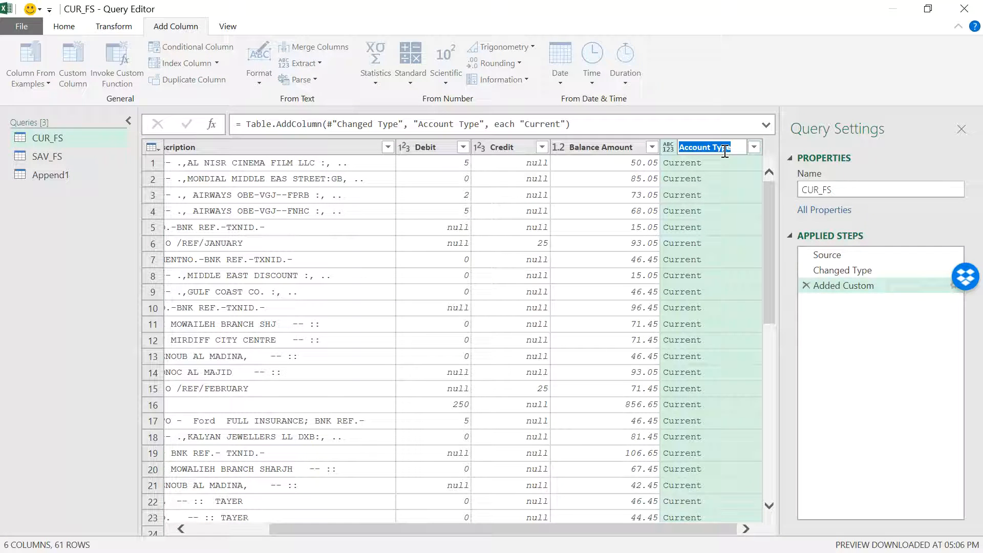
{"action": "right_click", "coordinate": [734, 149]}
{"action": "left_click", "coordinate": [645, 191]}
{"action": "left_click", "coordinate": [47, 157]}
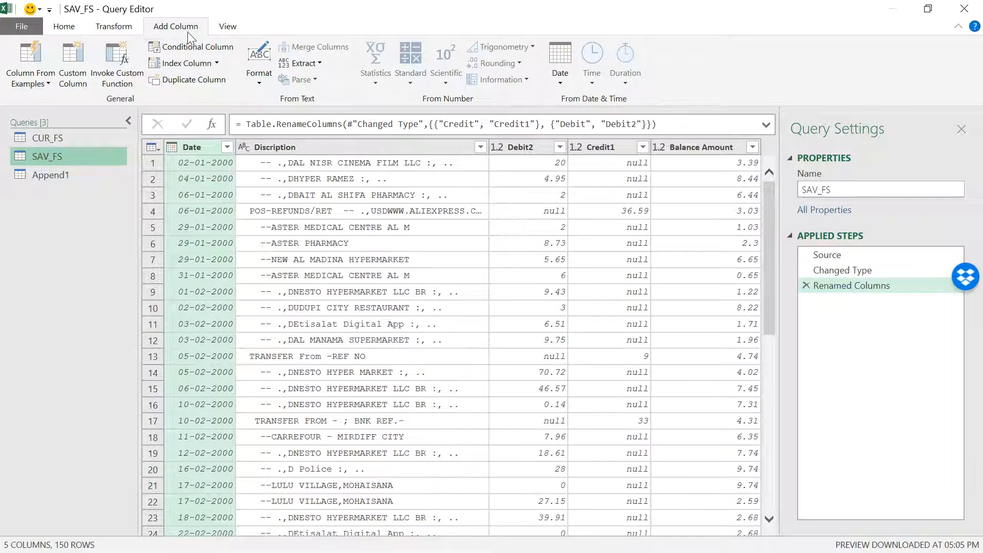
{"action": "left_click", "coordinate": [72, 62]}
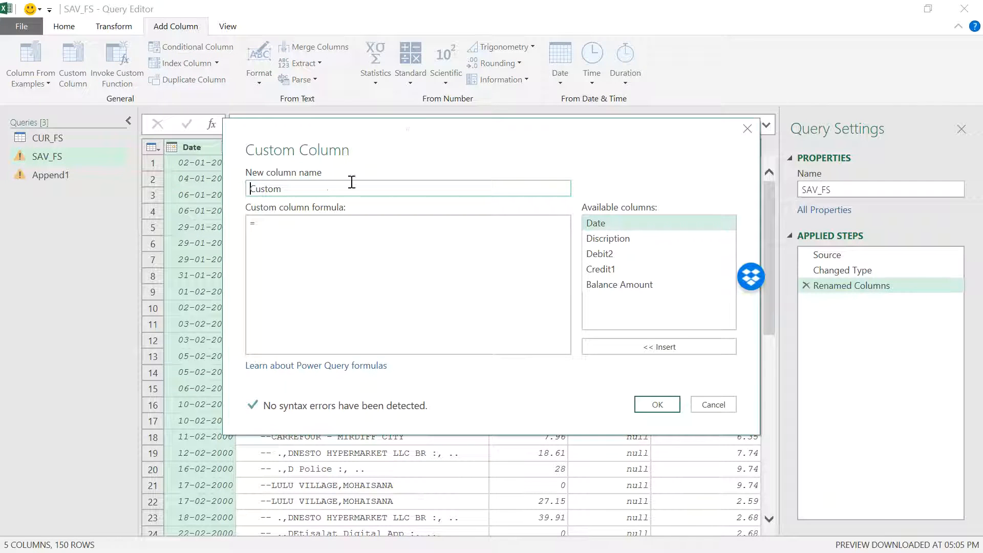
{"action": "key", "text": "ctrl+v"}
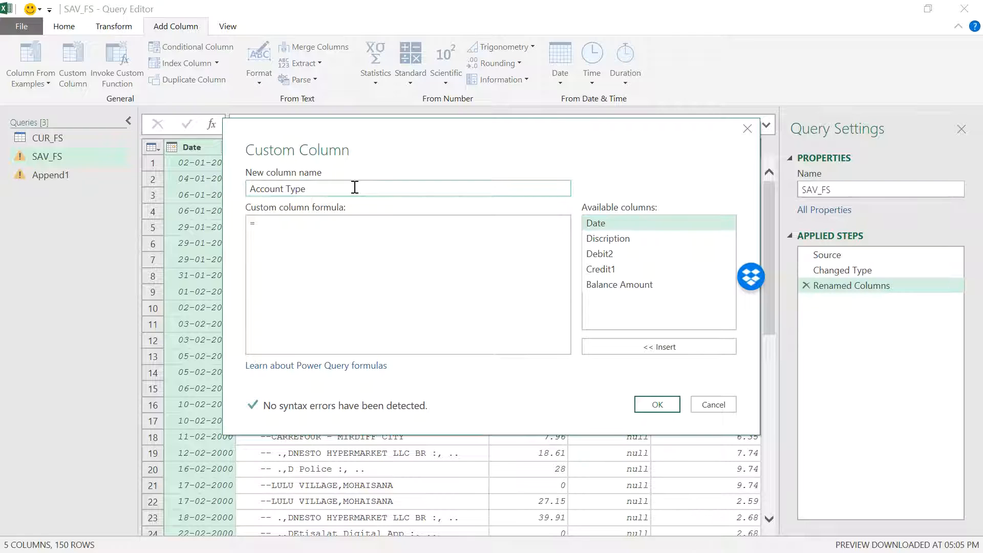
{"action": "left_click", "coordinate": [330, 235]}
{"action": "type", "text": "\"Saving"}
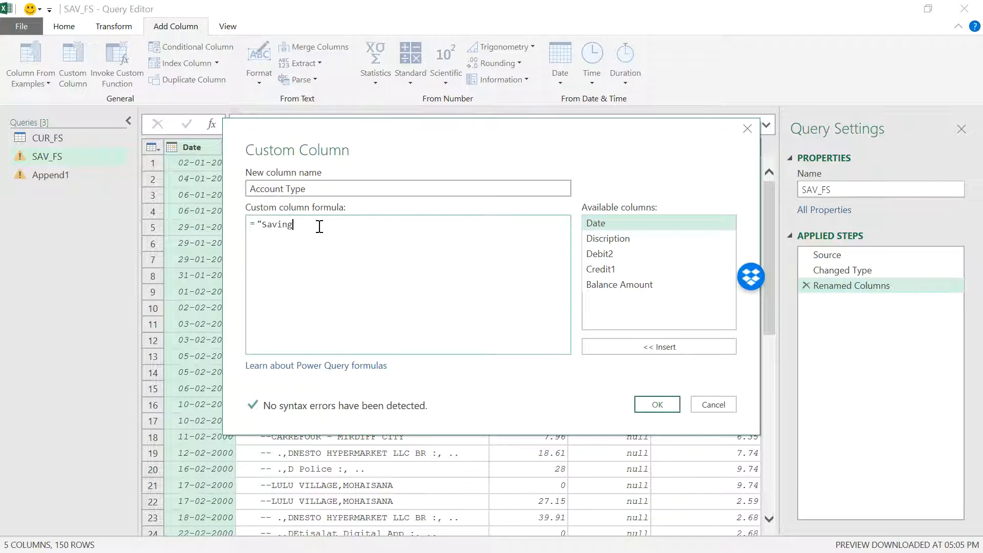
{"action": "type", "text": "s\""}
{"action": "left_click", "coordinate": [655, 405]}
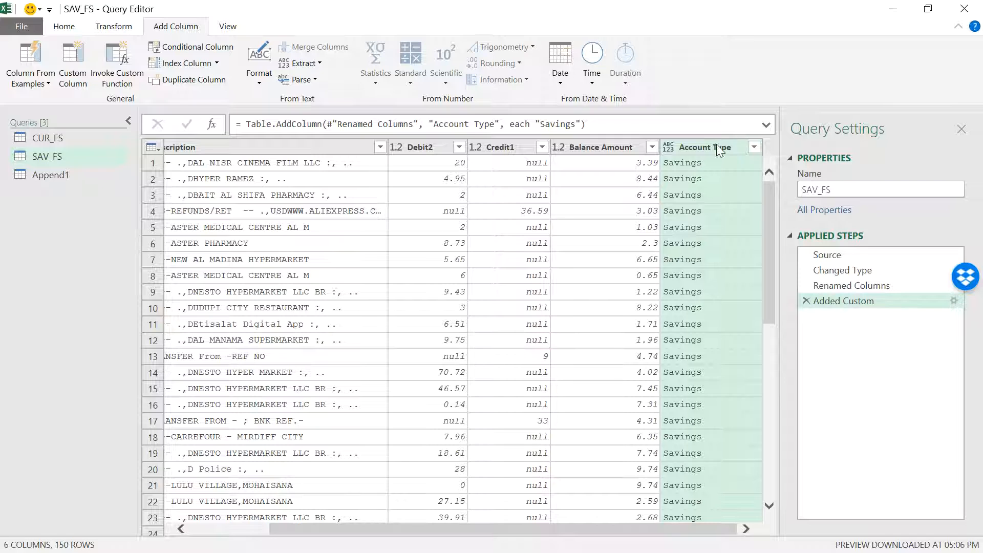
Step: Review the Account Type column in CUR_FS and Append1, and compare the debit and credit columns across the appended rows
{"action": "left_click", "coordinate": [44, 139]}
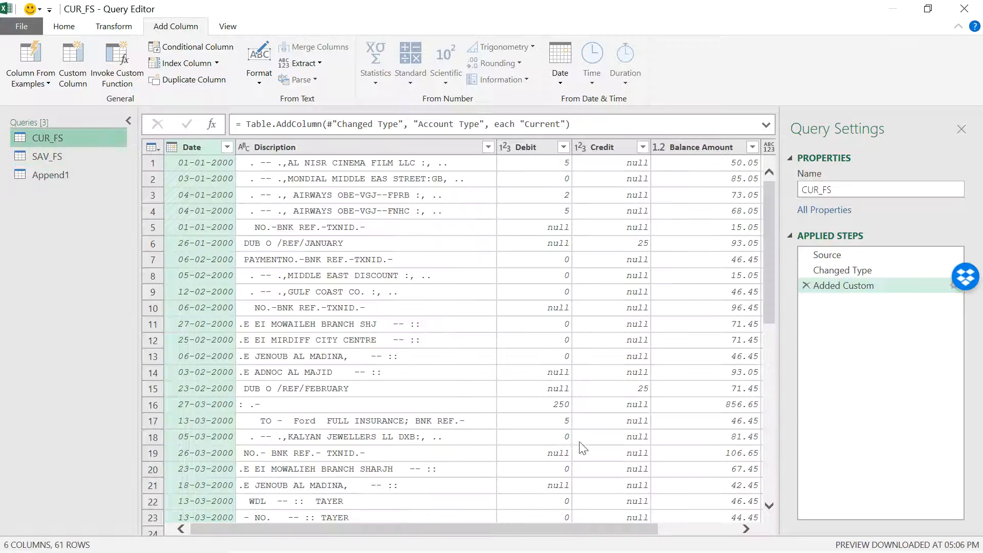
{"action": "left_click_drag", "start_coordinate": [563, 528], "coordinate": [643, 529]}
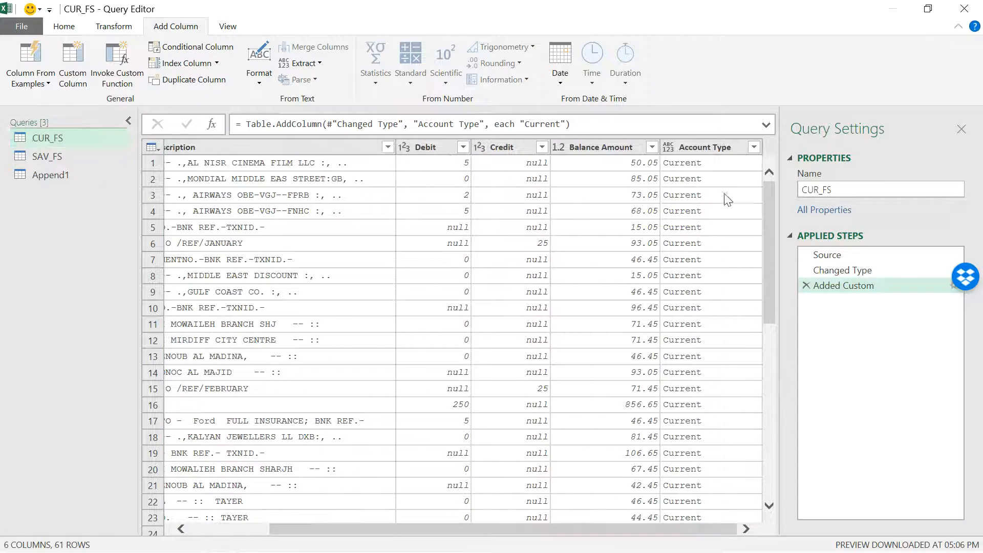
{"action": "left_click", "coordinate": [56, 175]}
{"action": "left_click_drag", "start_coordinate": [534, 524], "coordinate": [791, 516]}
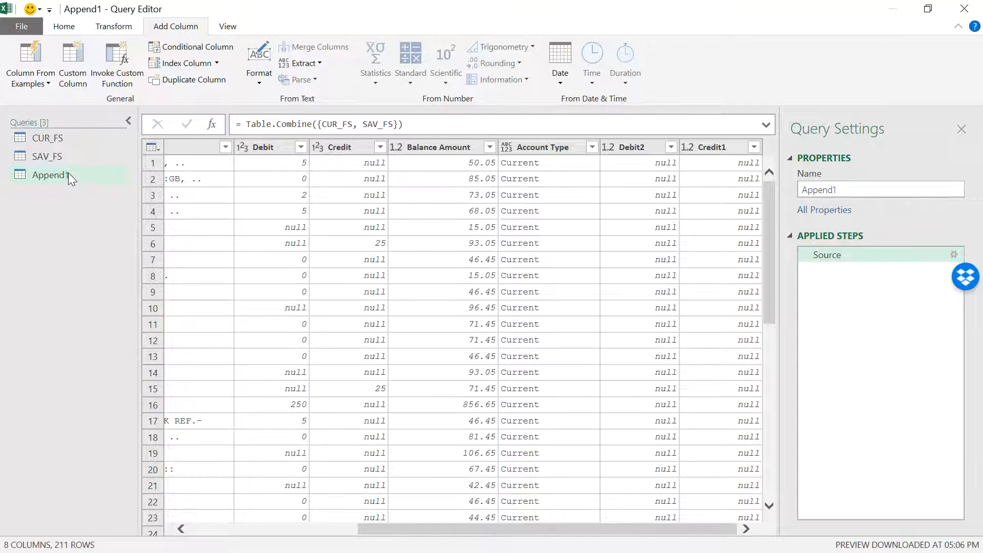
{"action": "scroll", "coordinate": [550, 164], "scroll_direction": "down", "scroll_amount": 20}
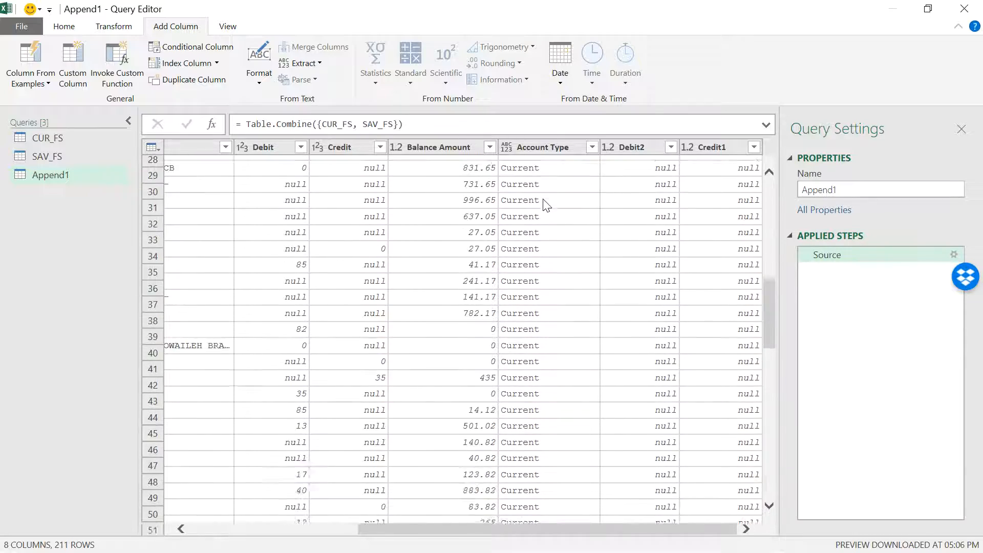
{"action": "scroll", "coordinate": [530, 320], "scroll_direction": "down", "scroll_amount": 7}
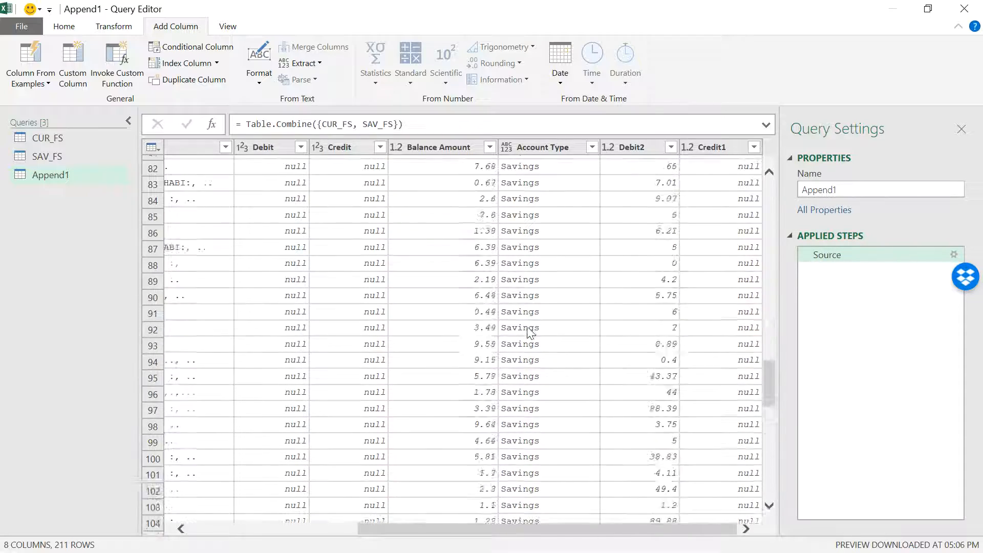
{"action": "scroll", "coordinate": [532, 326], "scroll_direction": "up", "scroll_amount": 11}
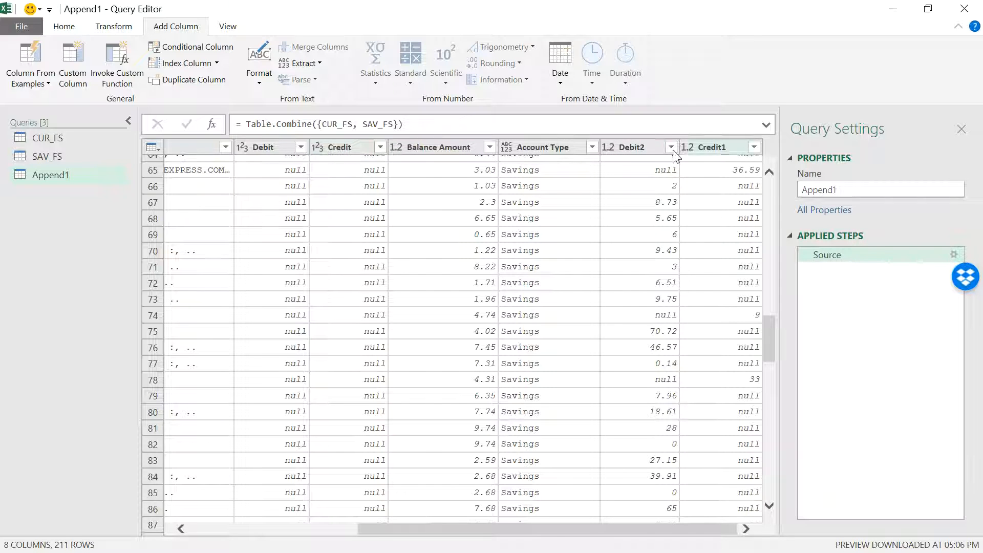
{"action": "left_click_drag", "start_coordinate": [551, 528], "coordinate": [322, 540]}
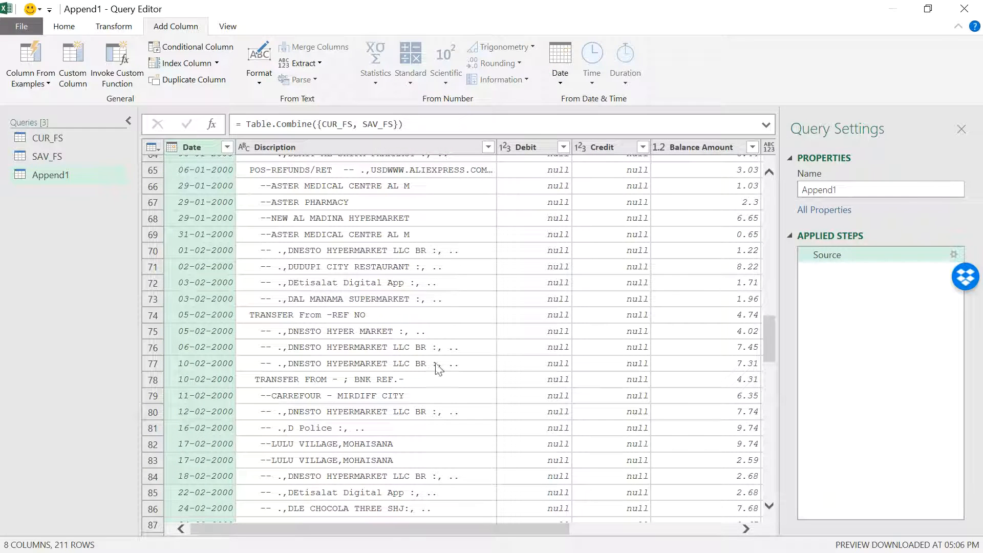
Step: Check the Debit column name in CUR_FS and rename the Debit2 column in SAV_FS to Debit
{"action": "left_click", "coordinate": [53, 138]}
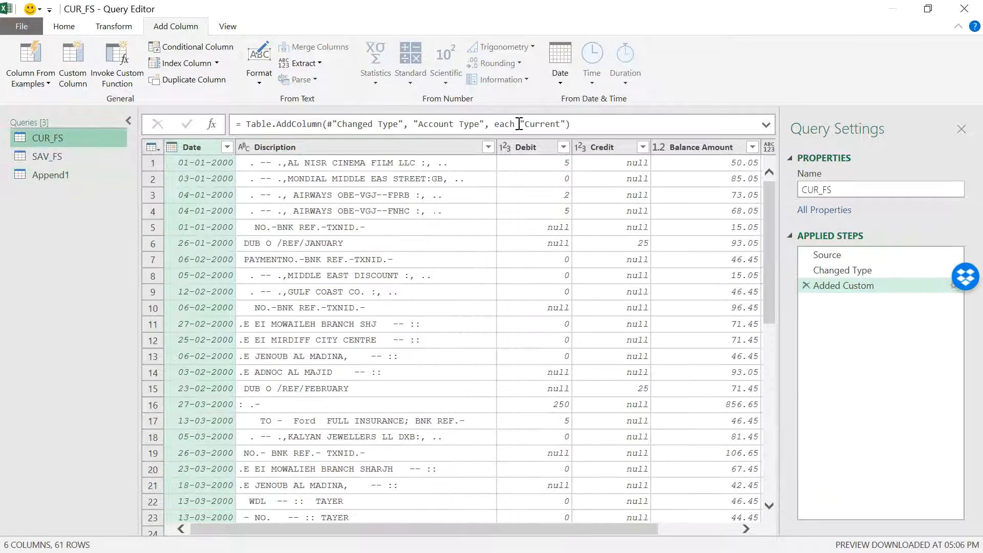
{"action": "double_click", "coordinate": [527, 143]}
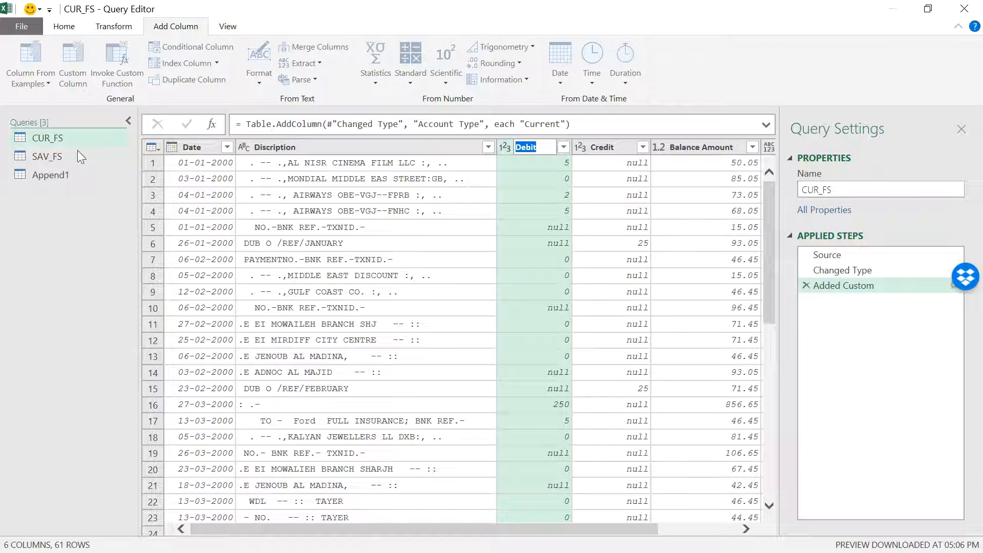
{"action": "key", "text": "Return"}
{"action": "left_click", "coordinate": [66, 155]}
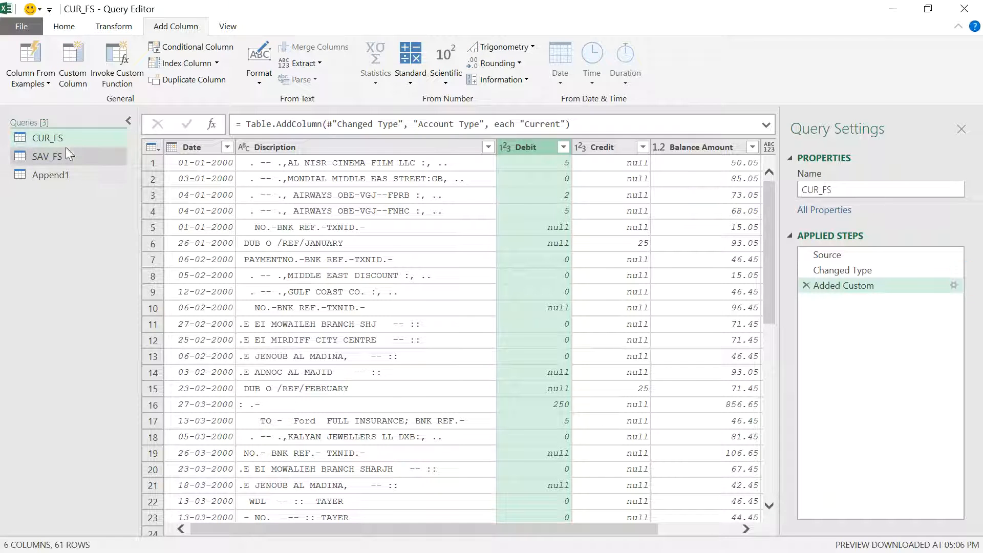
{"action": "double_click", "coordinate": [533, 148]}
{"action": "left_click", "coordinate": [535, 148]}
{"action": "key", "text": "BackSpace"}
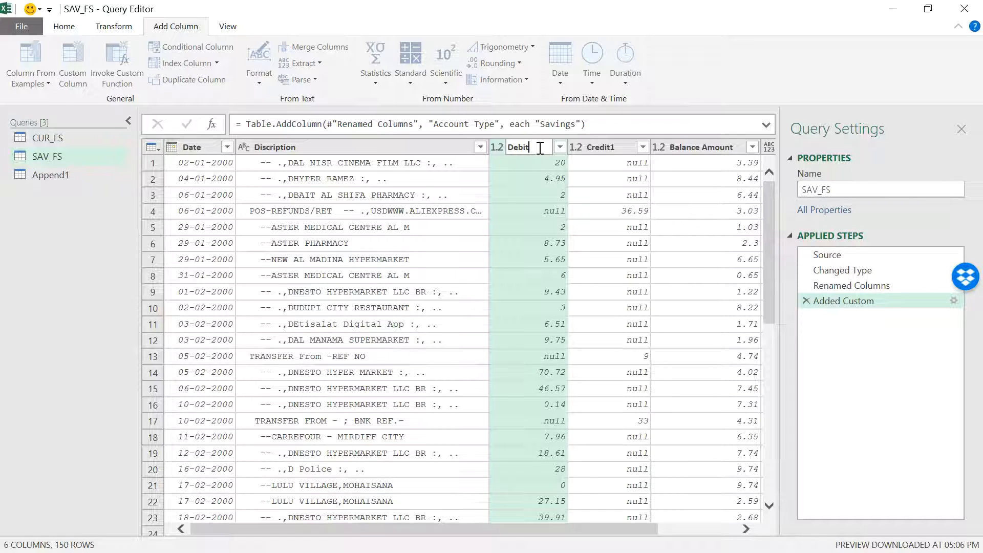
{"action": "key", "text": "Return"}
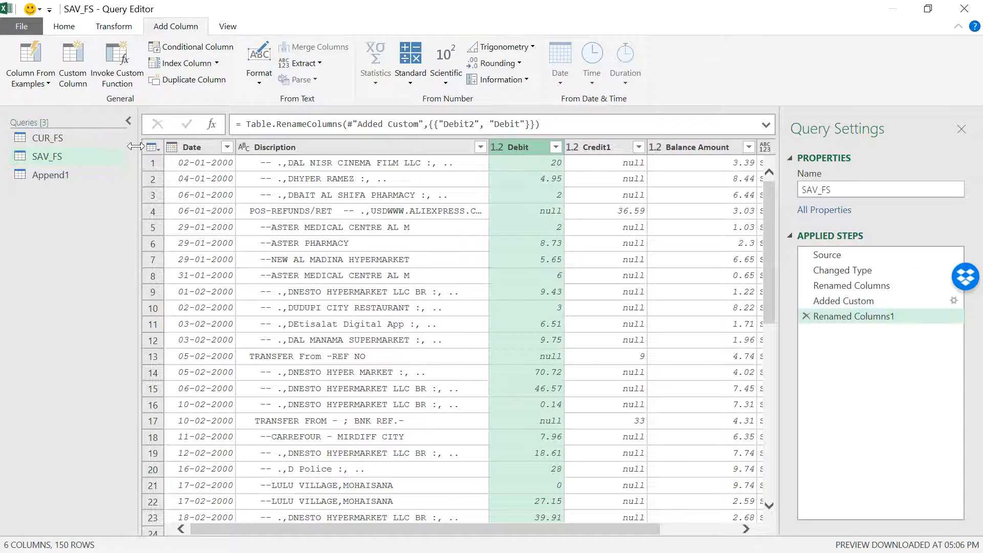
Step: Check the Credit column name in CUR_FS and rename the Credit1 column in SAV_FS to Credit
{"action": "left_click", "coordinate": [62, 143]}
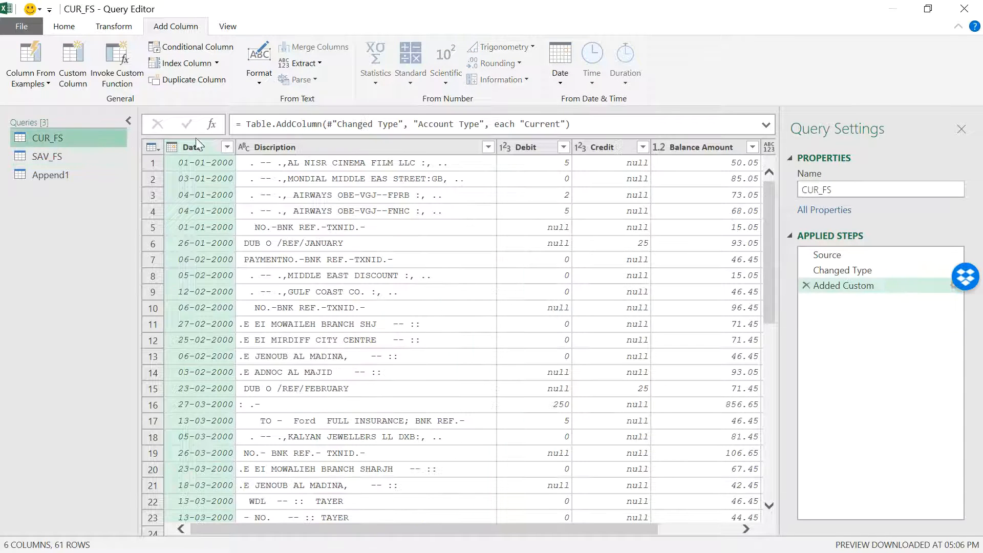
{"action": "double_click", "coordinate": [614, 142]}
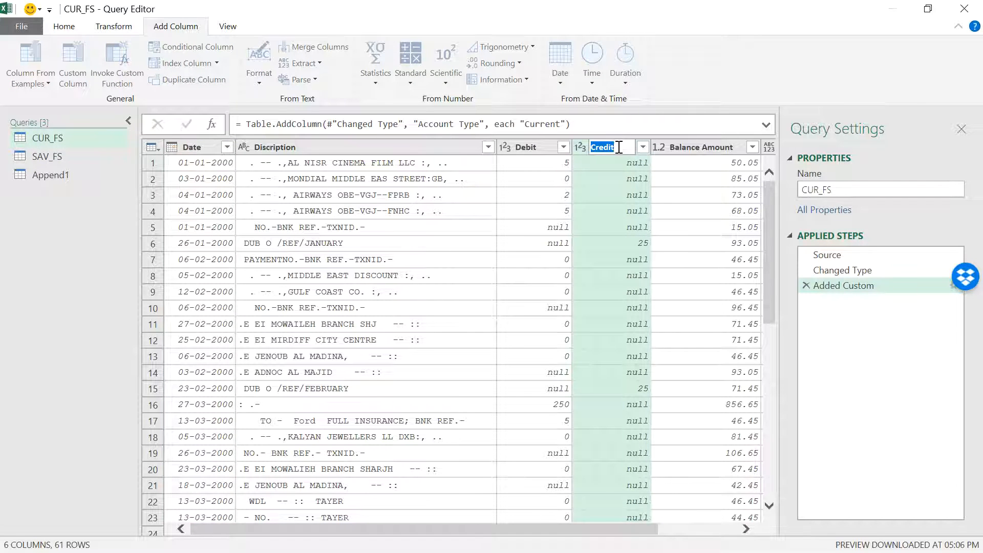
{"action": "left_click", "coordinate": [53, 159]}
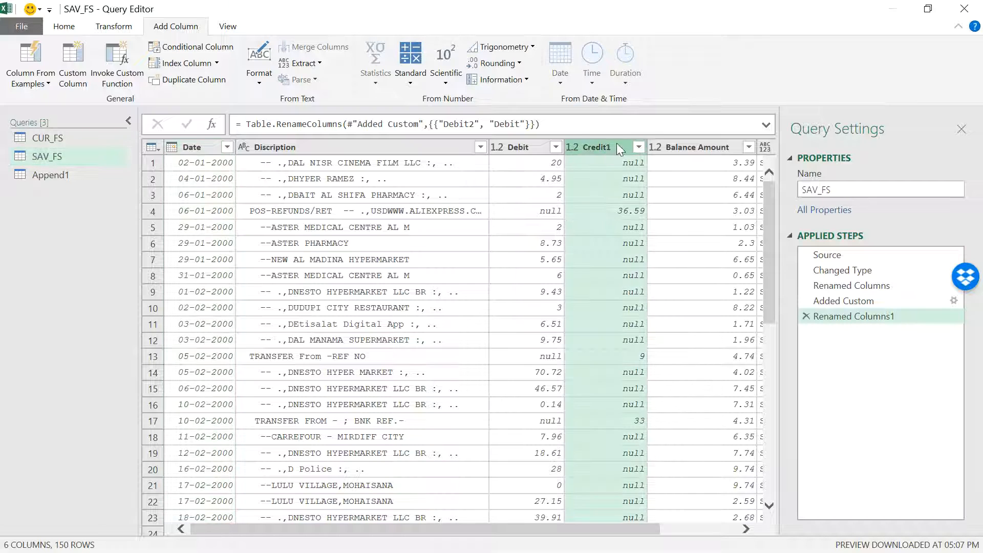
{"action": "double_click", "coordinate": [617, 143]}
{"action": "left_click", "coordinate": [618, 142]}
{"action": "key", "text": "BackSpace"}
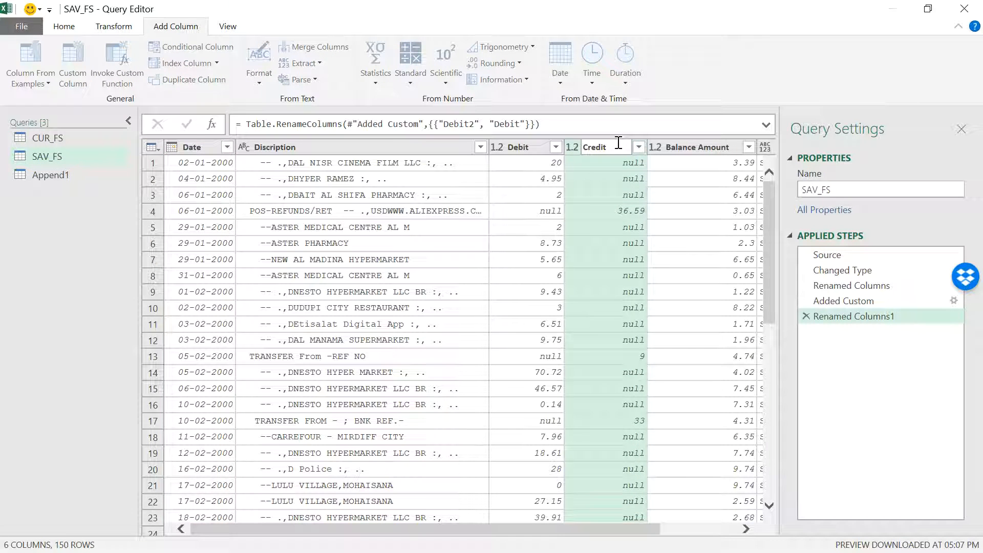
{"action": "key", "text": "Return"}
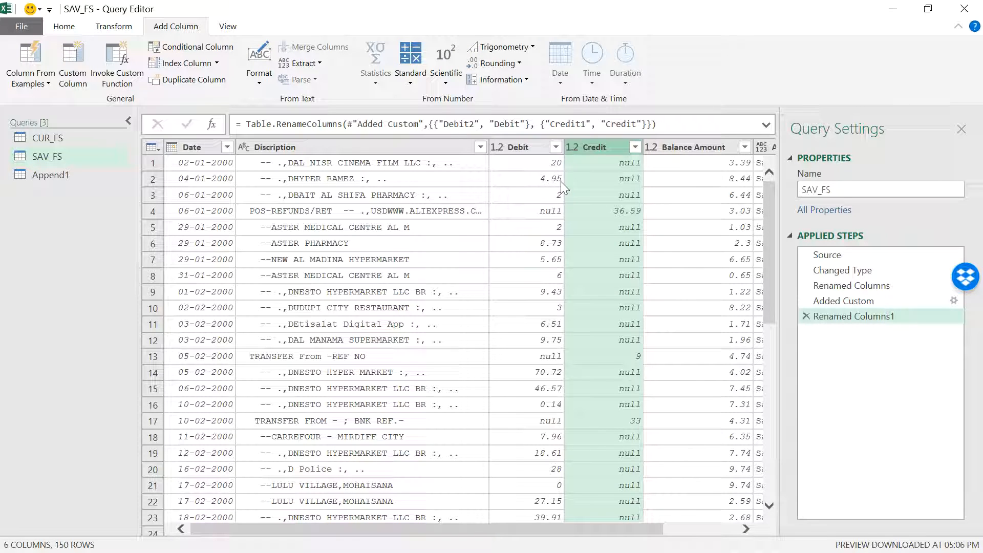
Step: Review the debit, credit and account type columns of the Append1 query for both the current and savings rows
{"action": "left_click", "coordinate": [47, 178]}
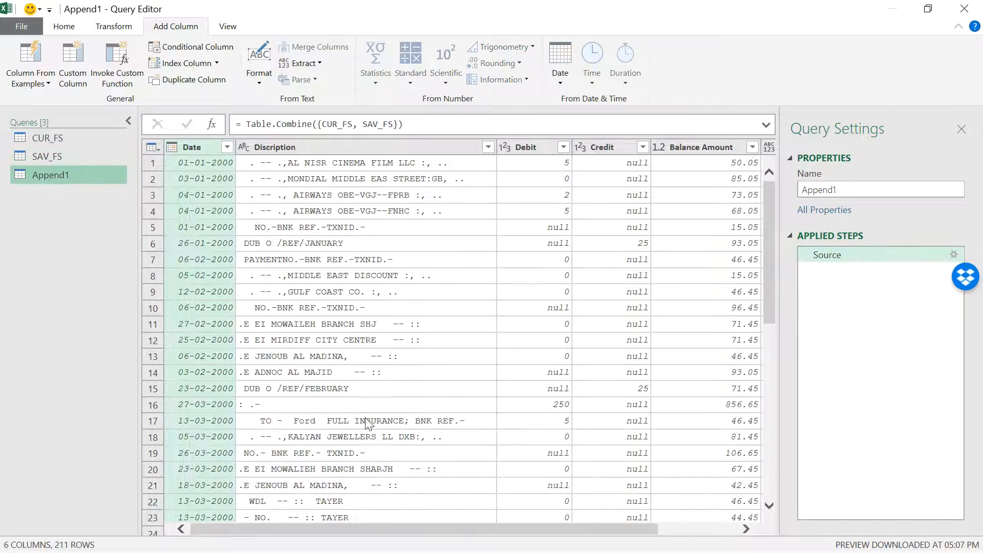
{"action": "left_click_drag", "start_coordinate": [530, 530], "coordinate": [741, 530]}
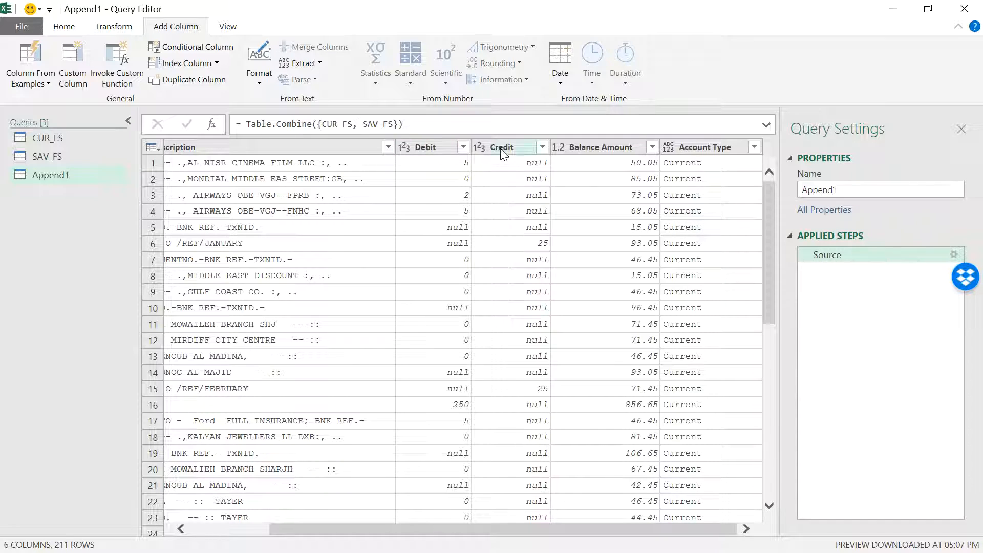
{"action": "scroll", "coordinate": [501, 202], "scroll_direction": "down", "scroll_amount": 17}
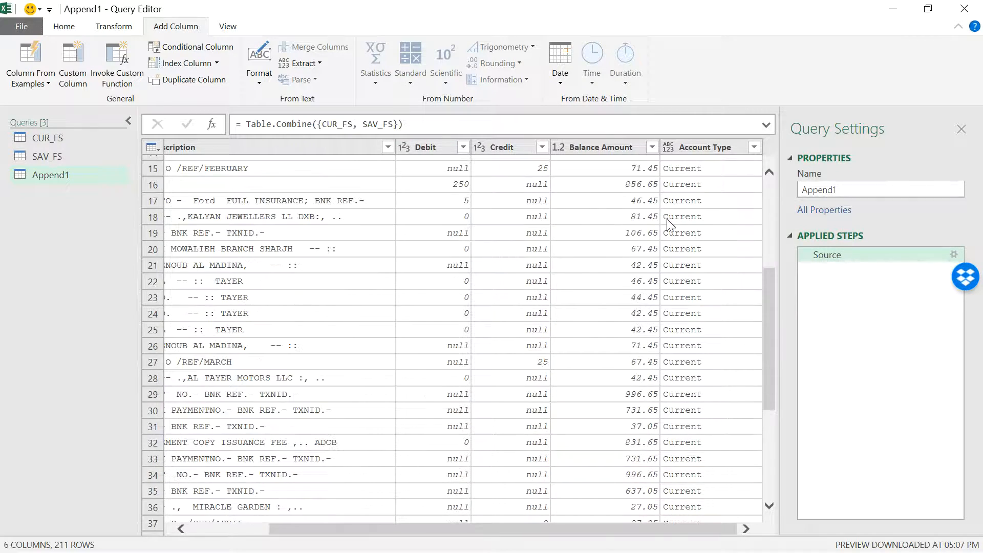
{"action": "scroll", "coordinate": [678, 241], "scroll_direction": "down", "scroll_amount": 5}
{"action": "scroll", "coordinate": [686, 266], "scroll_direction": "up", "scroll_amount": 3}
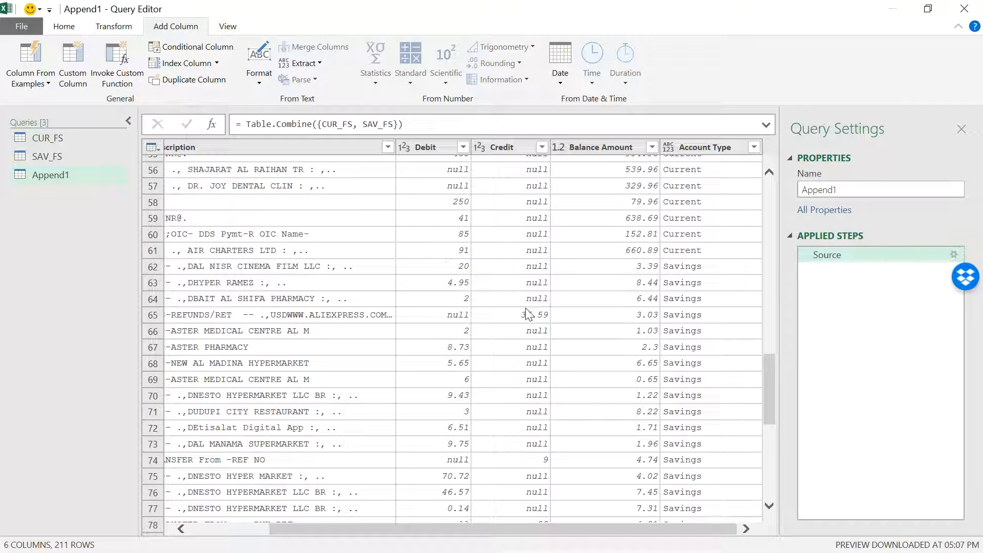
Step: Close and load the query edits to the workbook, and refresh the Append1 query so its worksheet table updates
{"action": "left_click", "coordinate": [29, 32]}
{"action": "left_click", "coordinate": [59, 51]}
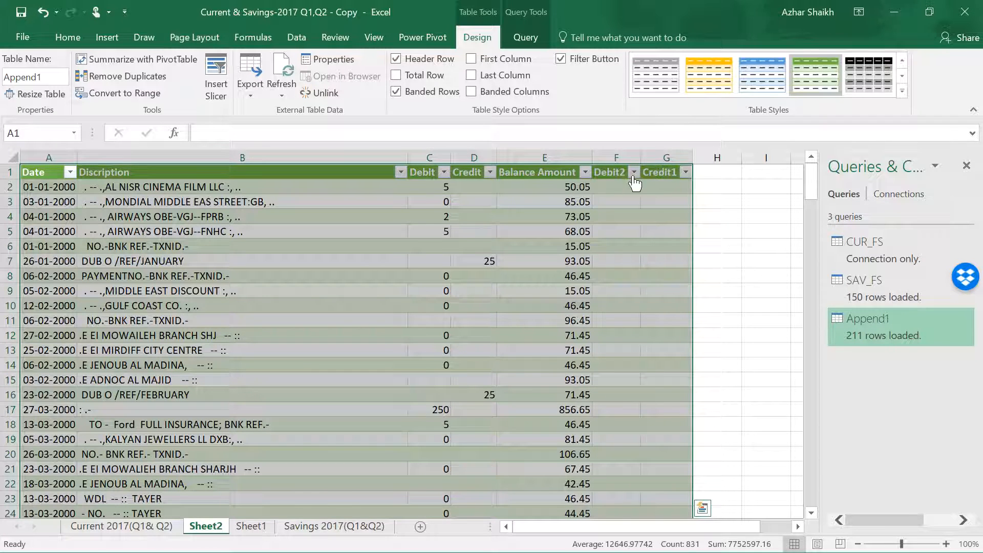
{"action": "mouse_move", "coordinate": [873, 324]}
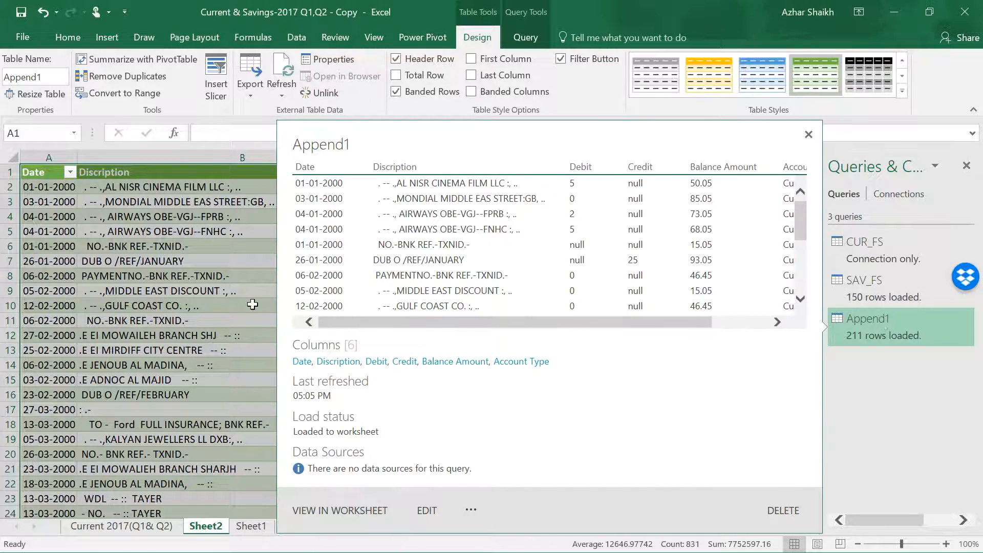
{"action": "right_click", "coordinate": [880, 331]}
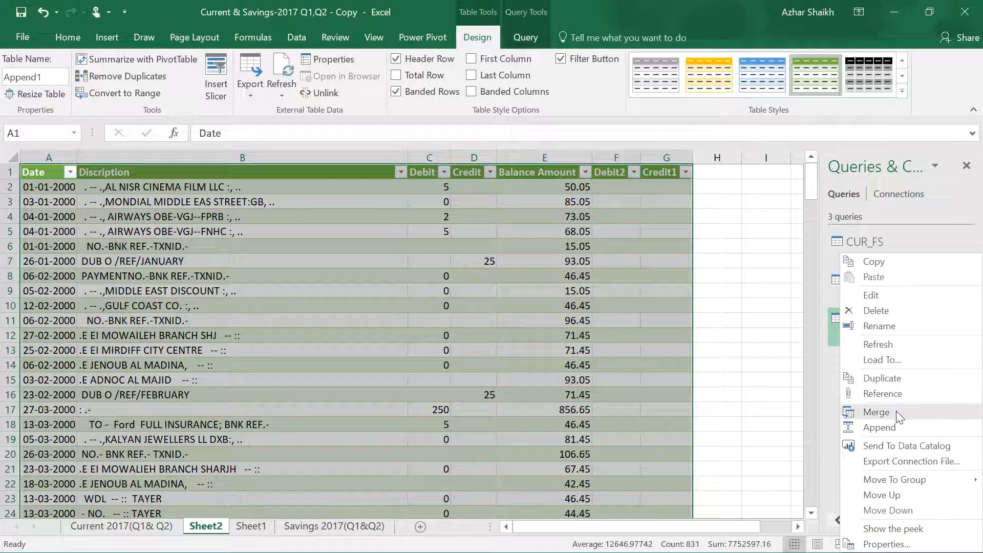
{"action": "left_click", "coordinate": [895, 345]}
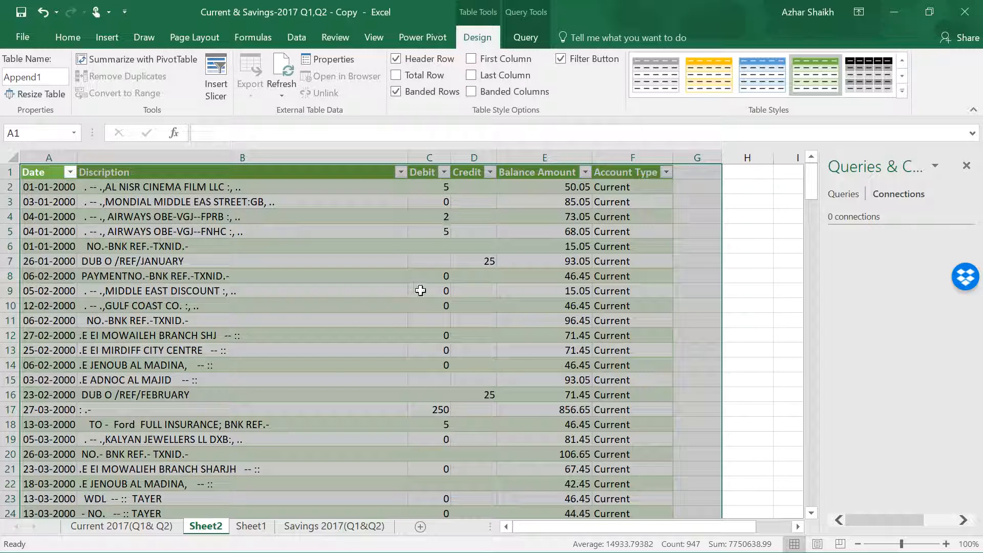
Step: Compare the savings table on Sheet1 with the appended table on Sheet2, checking the rows and the debit, credit and account type columns
{"action": "left_click", "coordinate": [250, 527]}
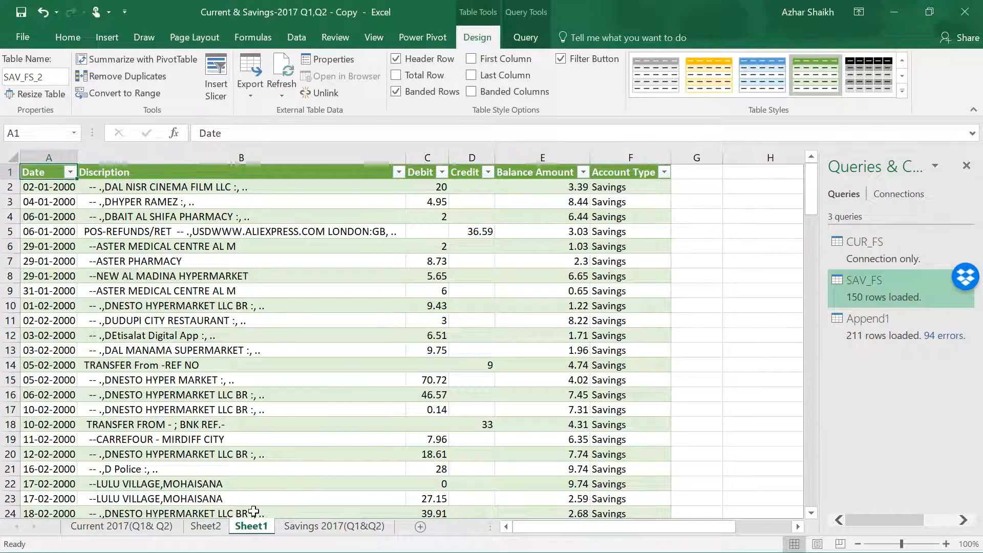
{"action": "left_click", "coordinate": [218, 525]}
{"action": "left_click", "coordinate": [246, 530]}
{"action": "scroll", "coordinate": [387, 357], "scroll_direction": "down", "scroll_amount": 7}
{"action": "scroll", "coordinate": [389, 354], "scroll_direction": "up", "scroll_amount": 7}
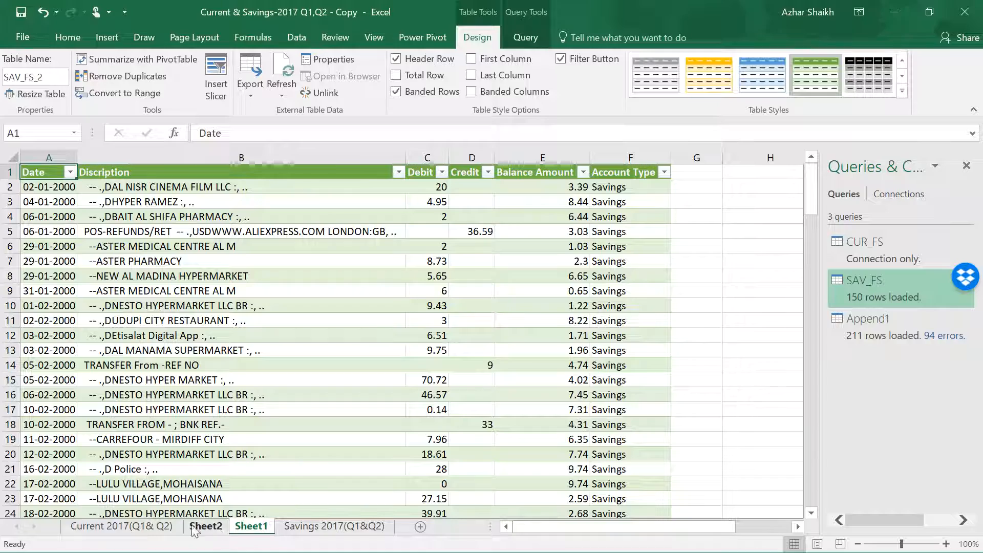
{"action": "left_click", "coordinate": [205, 526]}
{"action": "scroll", "coordinate": [448, 333], "scroll_direction": "down", "scroll_amount": 5}
{"action": "scroll", "coordinate": [448, 334], "scroll_direction": "down", "scroll_amount": 20}
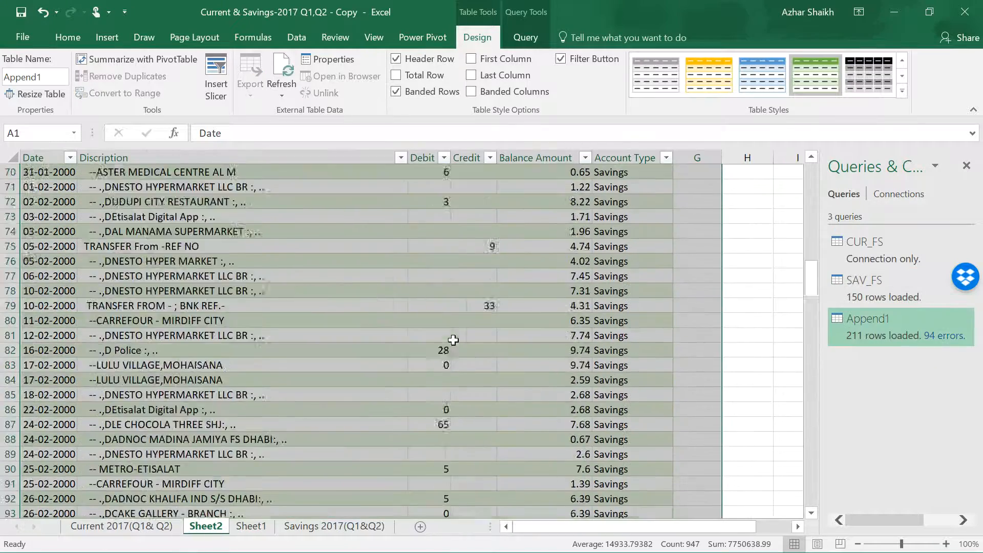
{"action": "left_click", "coordinate": [259, 530]}
{"action": "scroll", "coordinate": [462, 314], "scroll_direction": "down", "scroll_amount": 20}
{"action": "scroll", "coordinate": [460, 316], "scroll_direction": "down", "scroll_amount": 15}
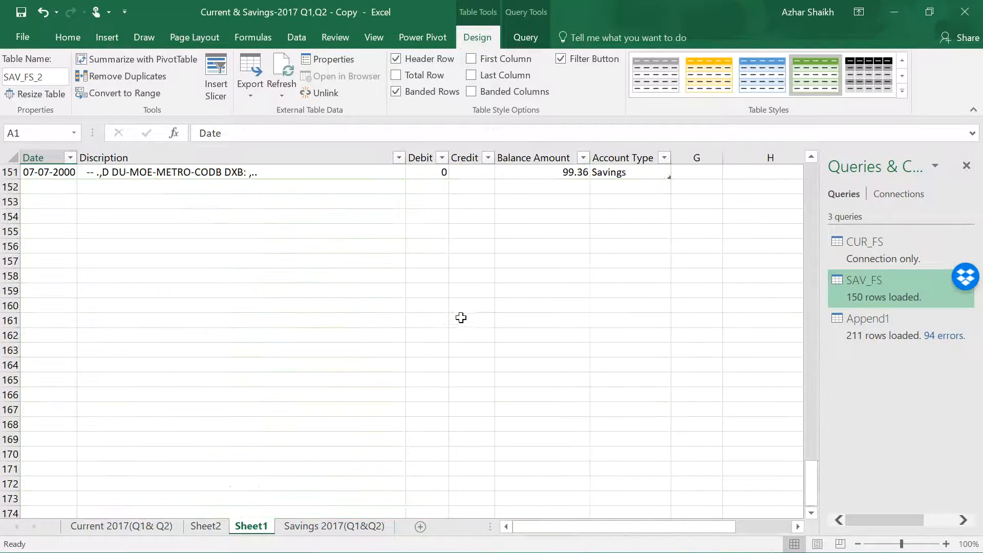
Step: Delete Sheet1, which holds the separately loaded savings table
{"action": "scroll", "coordinate": [199, 487], "scroll_direction": "up", "scroll_amount": 9}
{"action": "right_click", "coordinate": [259, 527]}
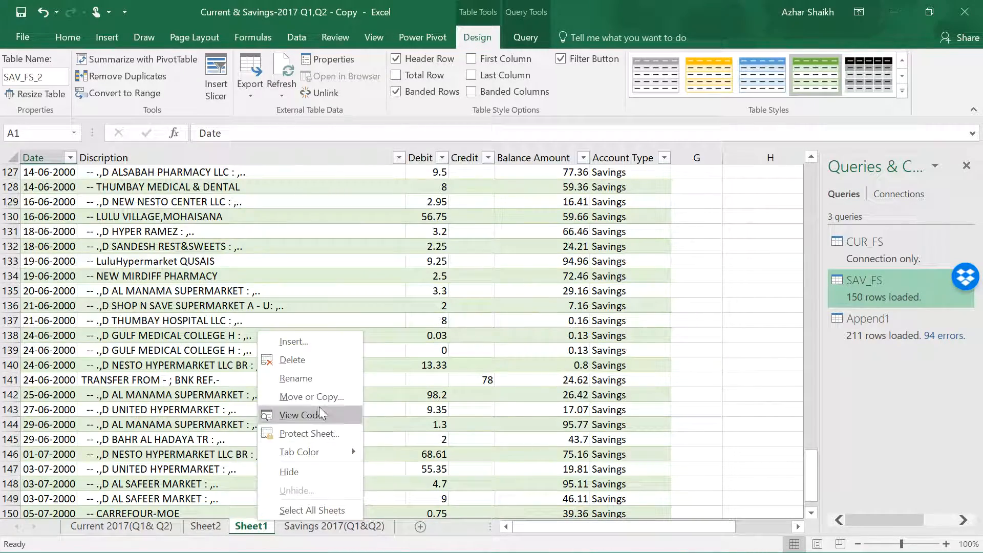
{"action": "left_click", "coordinate": [279, 360]}
{"action": "left_click", "coordinate": [468, 327]}
Step: Insert a PivotTable on a new worksheet, based on the Append1 table in Sheet2
{"action": "left_click", "coordinate": [205, 527]}
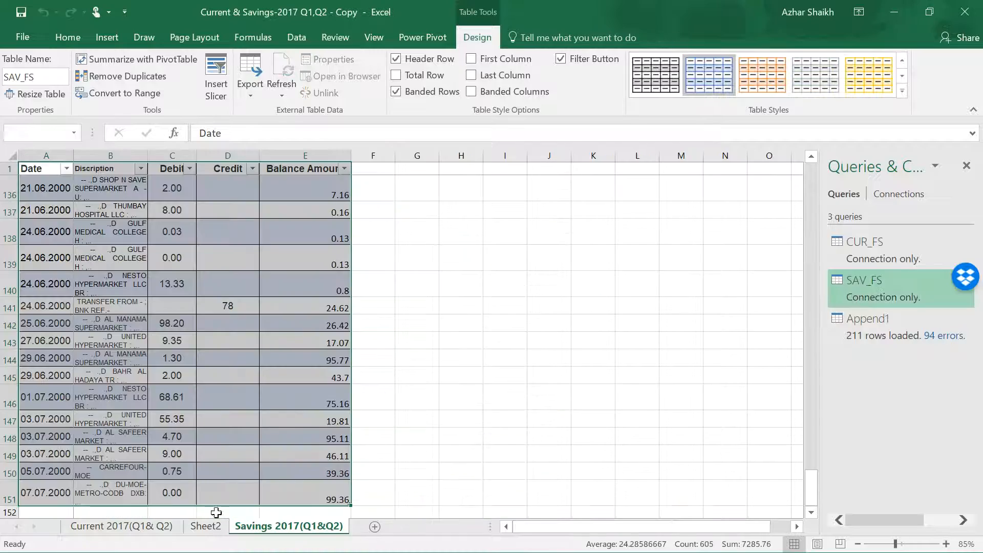
{"action": "scroll", "coordinate": [342, 269], "scroll_direction": "up", "scroll_amount": 5}
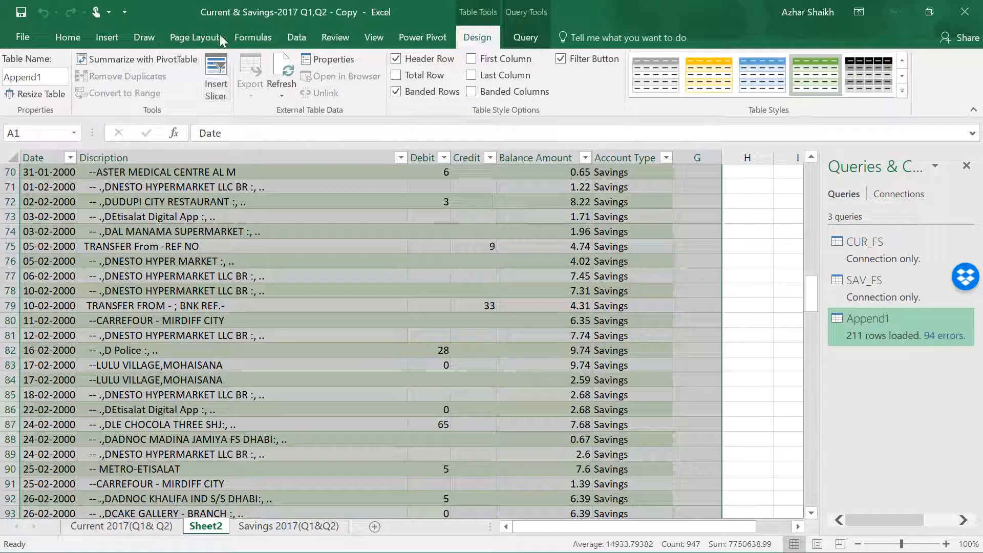
{"action": "left_click", "coordinate": [110, 38]}
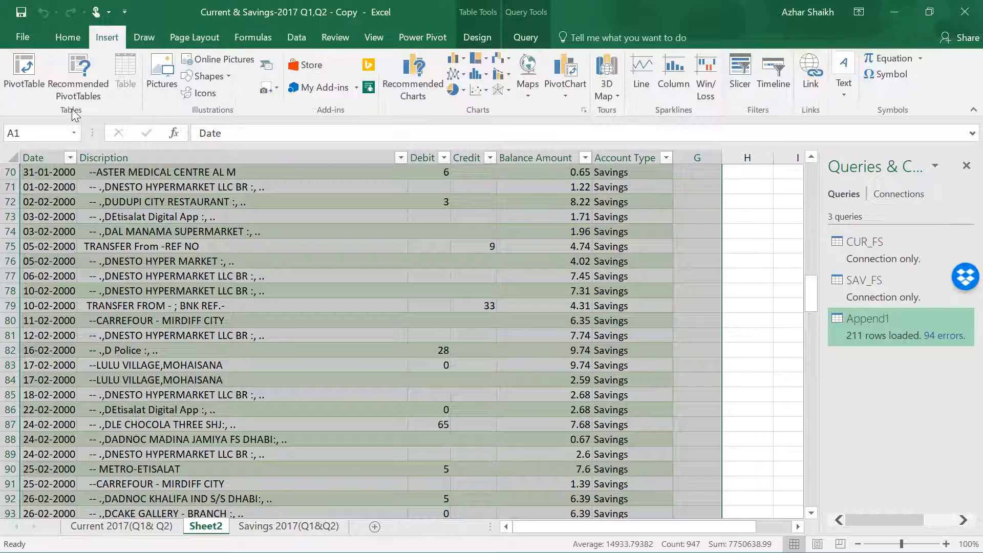
{"action": "left_click", "coordinate": [218, 233]}
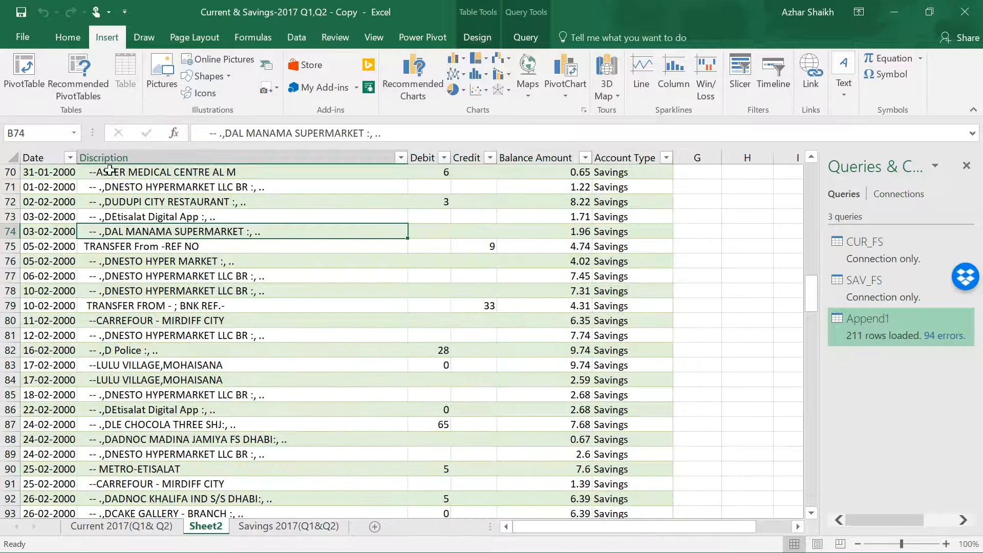
{"action": "left_click", "coordinate": [75, 133]}
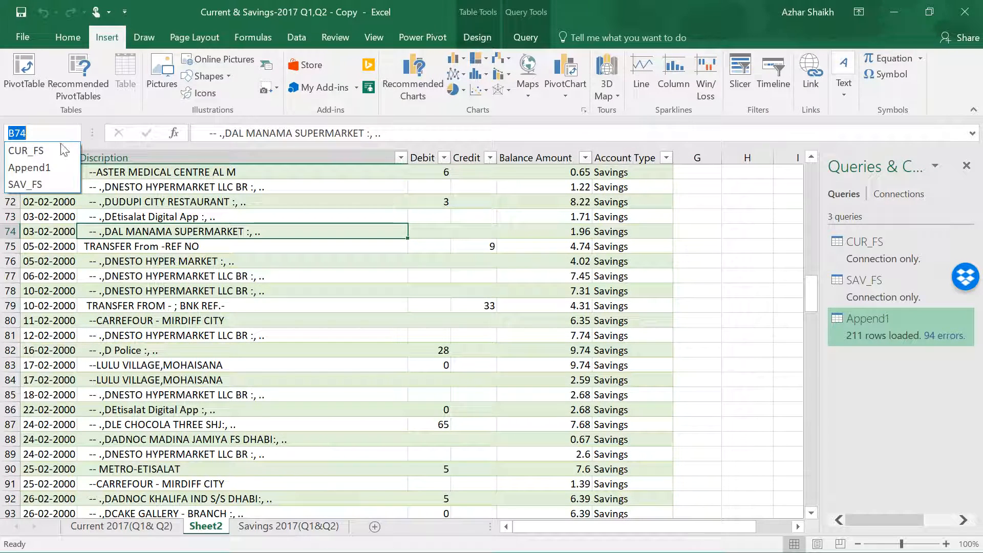
{"action": "left_click", "coordinate": [36, 165]}
{"action": "left_click", "coordinate": [134, 213]}
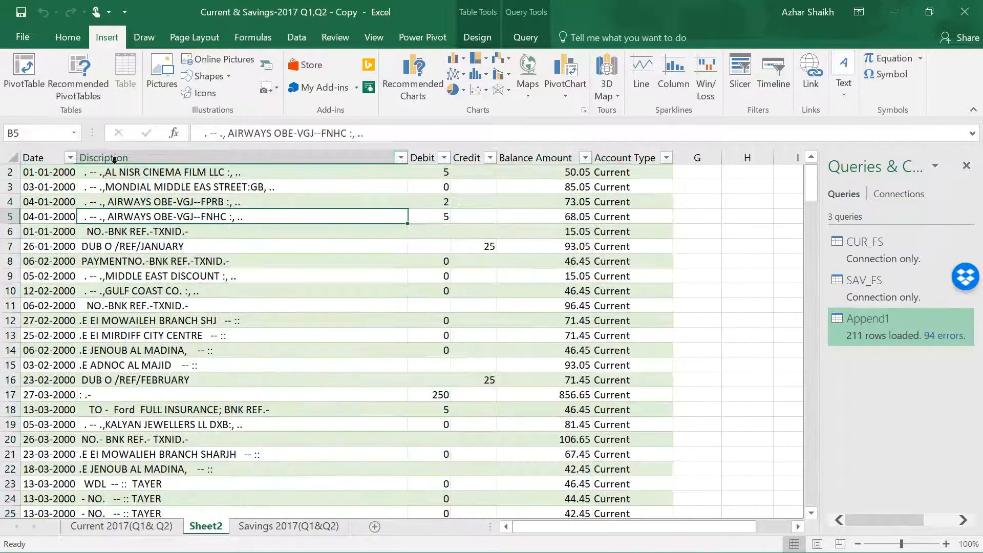
{"action": "left_click", "coordinate": [38, 77]}
{"action": "left_click", "coordinate": [706, 390]}
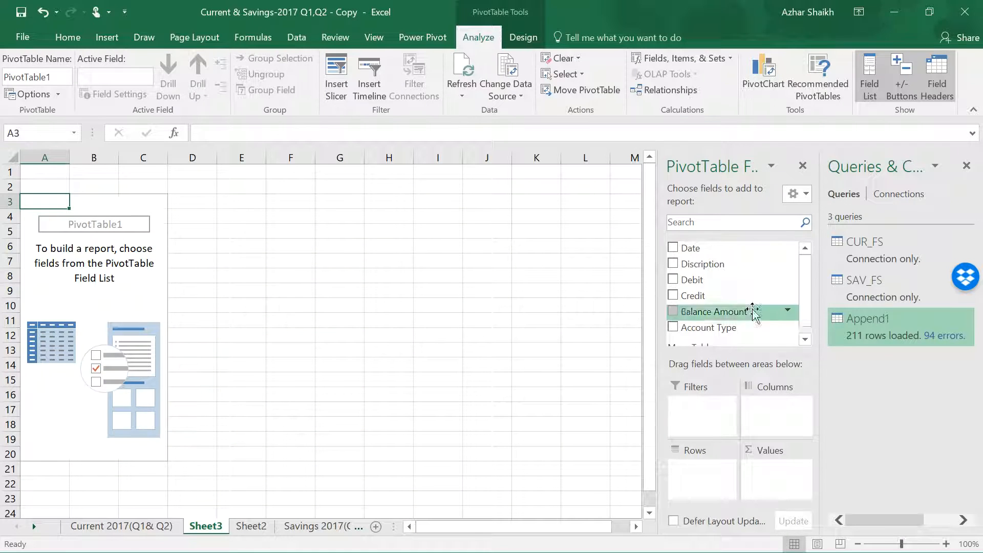
Step: Lay out the PivotTable with Account Type as rows and Debit and Credit as values
{"action": "left_click_drag", "start_coordinate": [708, 327], "coordinate": [708, 474]}
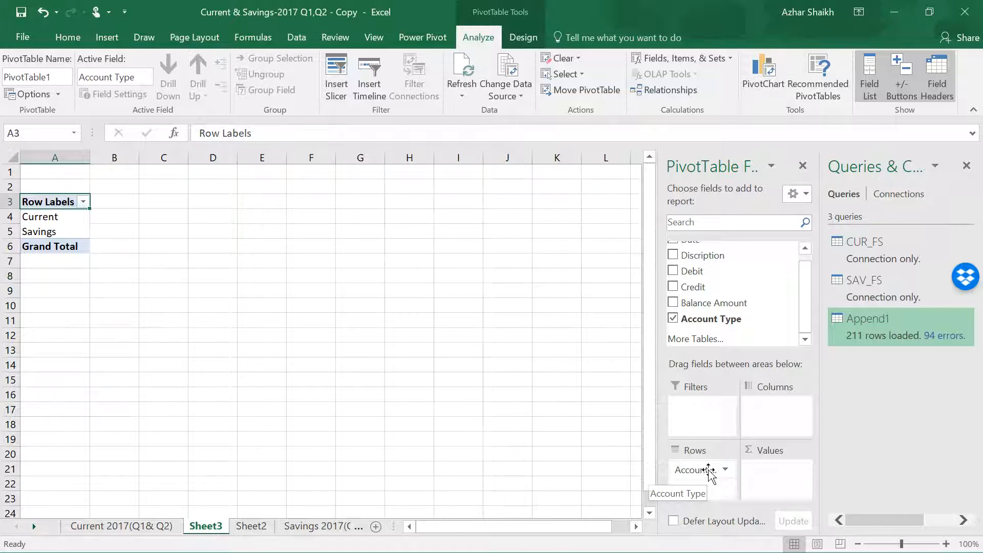
{"action": "left_click_drag", "start_coordinate": [725, 280], "coordinate": [783, 470]}
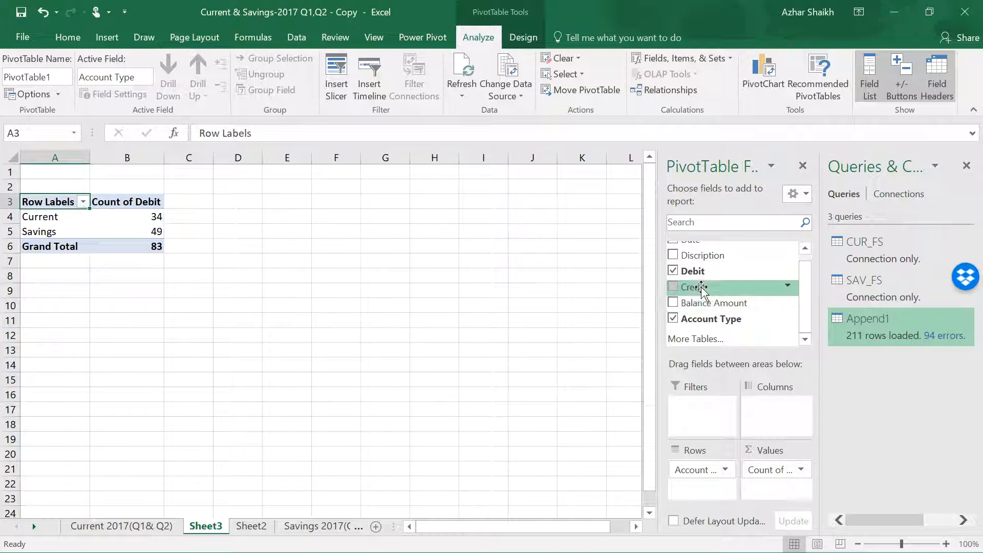
{"action": "left_click_drag", "start_coordinate": [701, 288], "coordinate": [779, 487]}
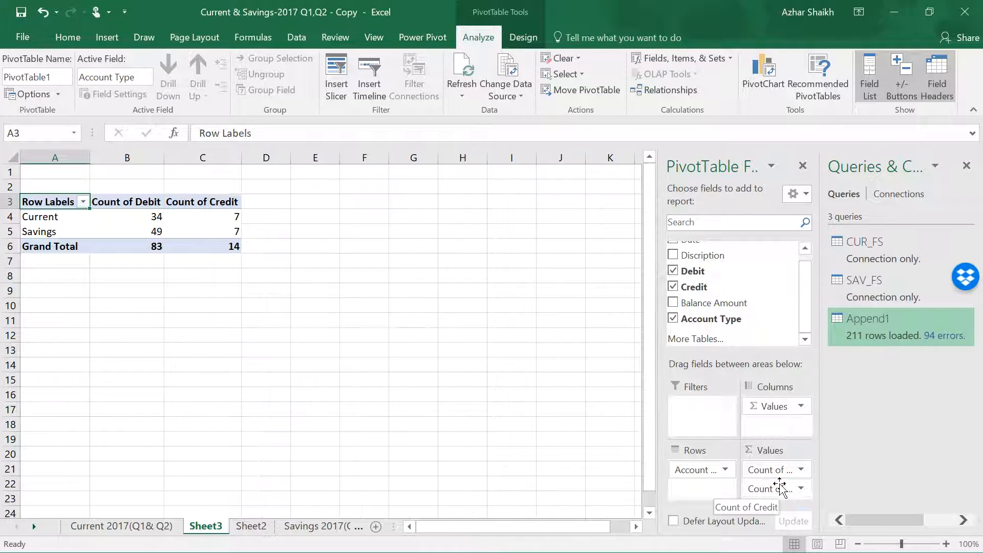
Step: Summarize both the Debit and Credit values in the PivotTable by Sum
{"action": "left_click", "coordinate": [158, 218]}
{"action": "right_click", "coordinate": [148, 216]}
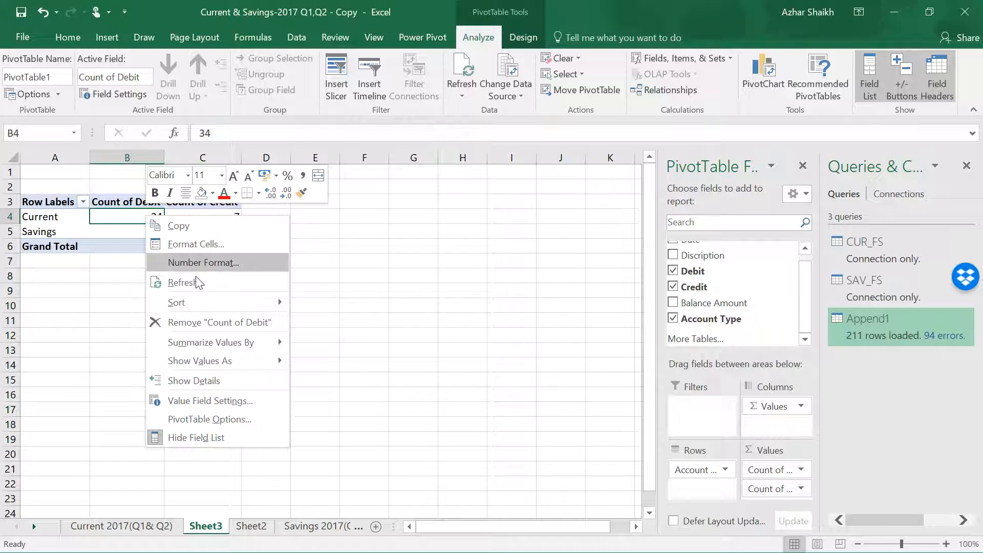
{"action": "mouse_move", "coordinate": [269, 343]}
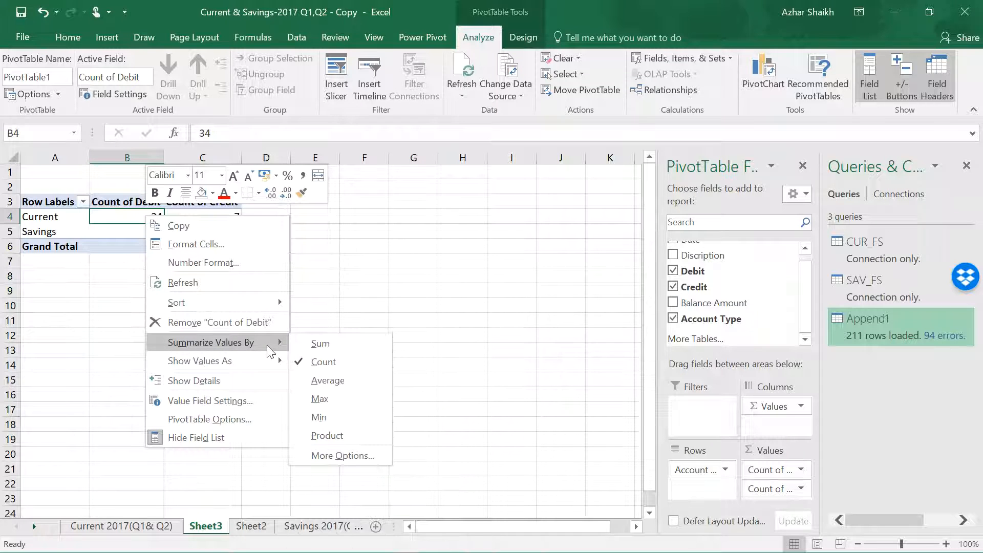
{"action": "left_click", "coordinate": [308, 344]}
{"action": "left_click", "coordinate": [228, 218]}
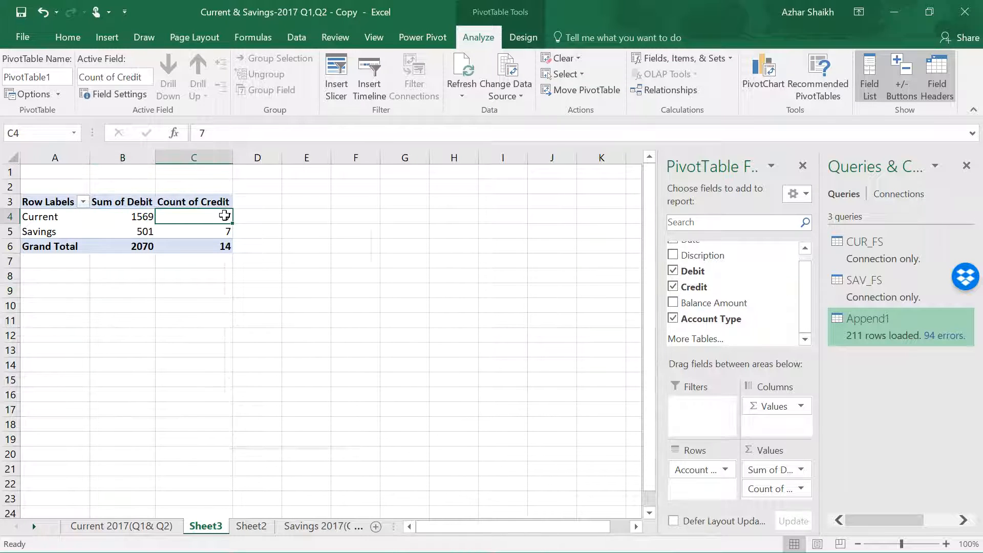
{"action": "right_click", "coordinate": [226, 216]}
{"action": "mouse_move", "coordinate": [347, 346]}
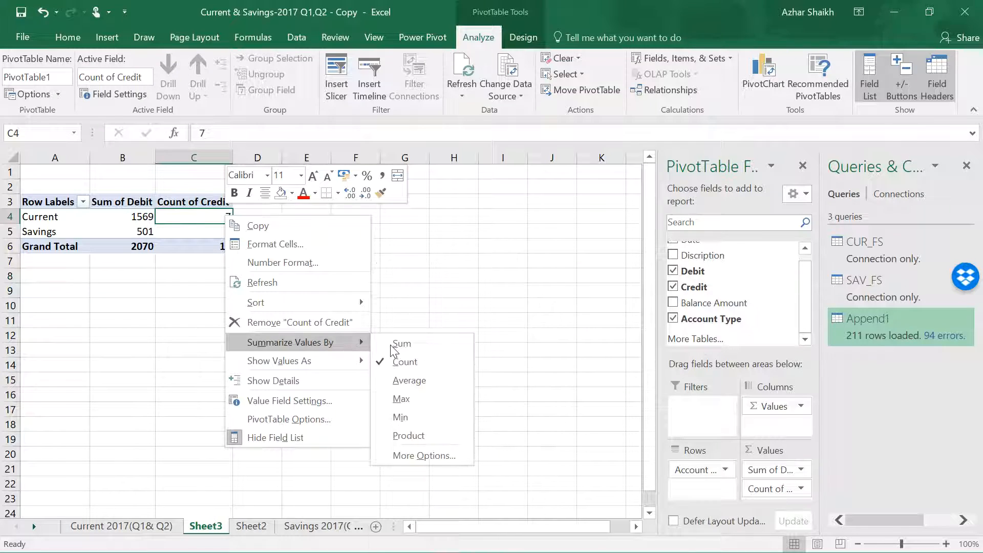
{"action": "left_click", "coordinate": [404, 343]}
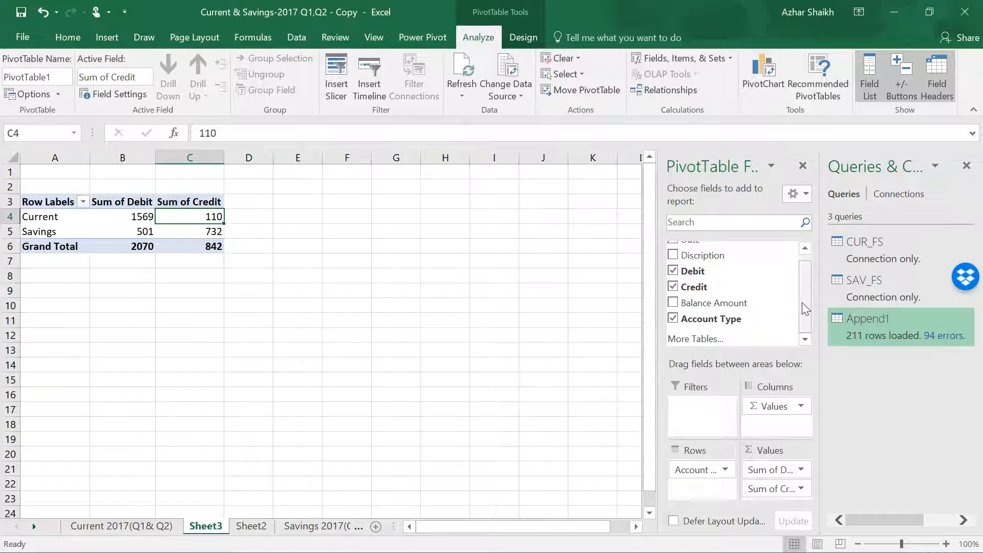
{"action": "scroll", "coordinate": [710, 304], "scroll_direction": "up", "scroll_amount": 1}
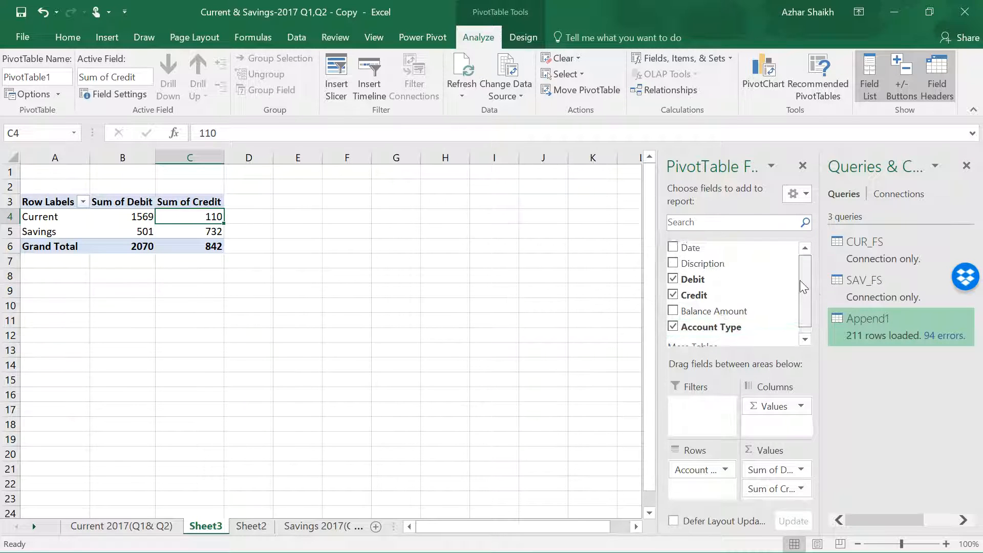
{"action": "left_click_drag", "start_coordinate": [706, 263], "coordinate": [343, 305]}
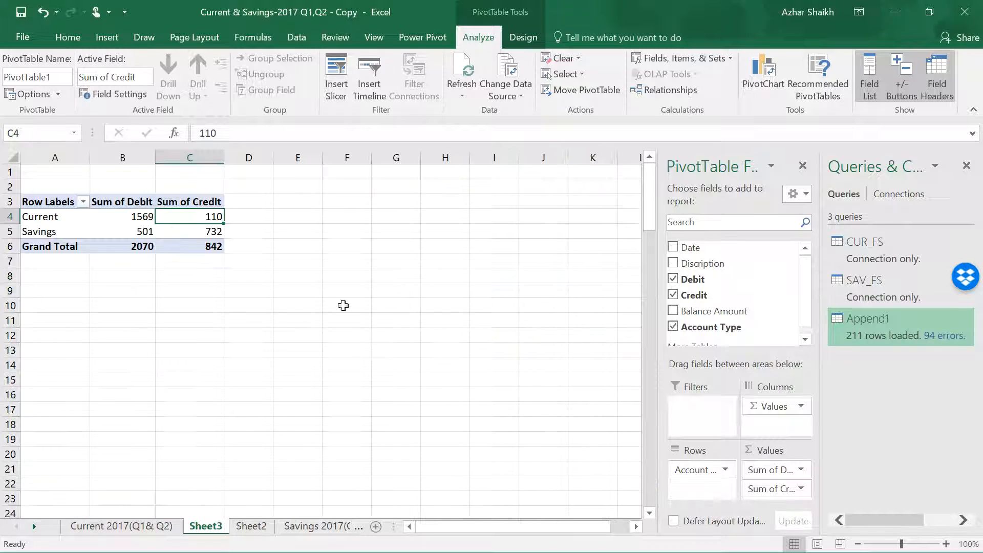
{"action": "scroll", "coordinate": [806, 276], "scroll_direction": "down", "scroll_amount": 1}
{"action": "mouse_move", "coordinate": [809, 285]}
{"action": "left_mouse_down"}
{"action": "mouse_move", "coordinate": [809, 266]}
{"action": "mouse_move", "coordinate": [811, 284]}
{"action": "left_mouse_up"}
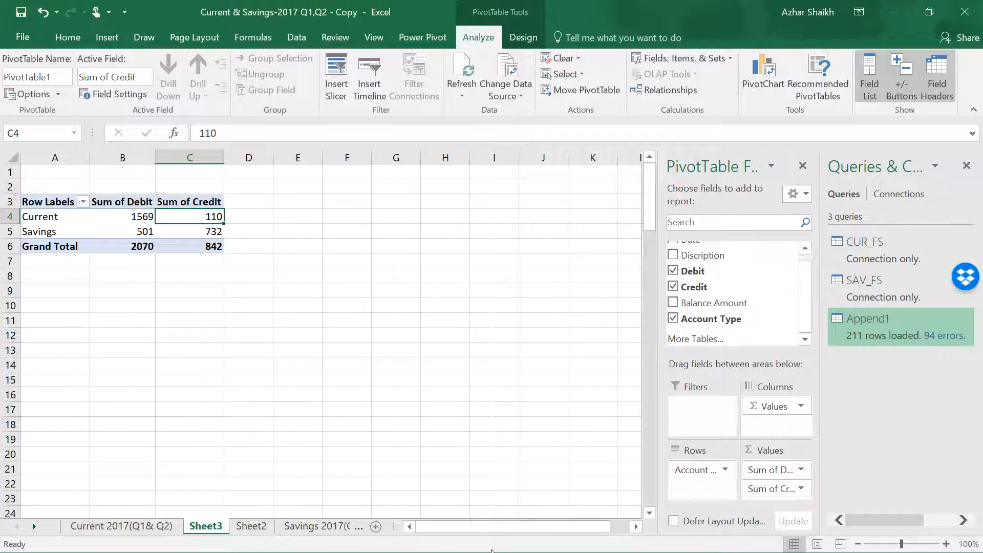
{"action": "left_click", "coordinate": [494, 469]}
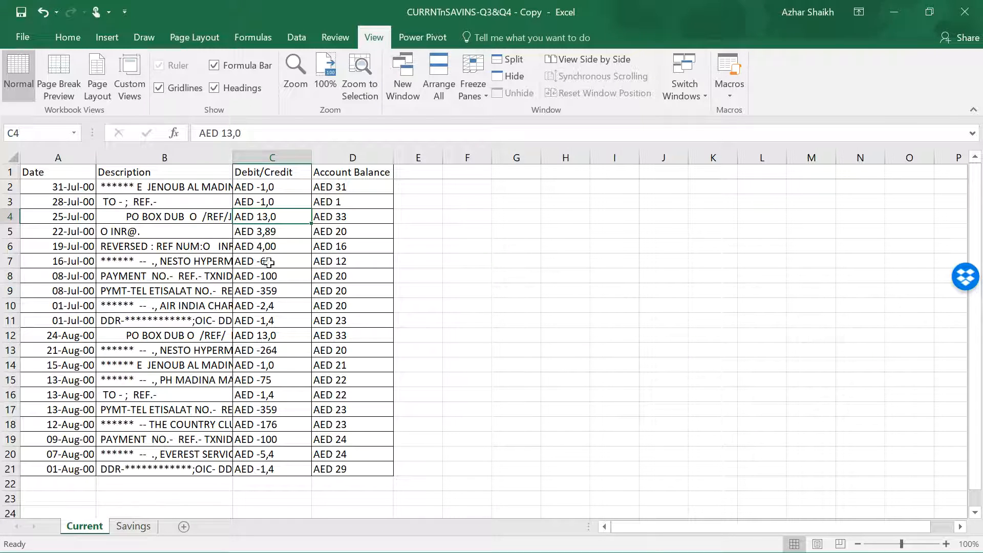
Step: Examine the Debit/Credit columns on the Current and Savings sheets of the CURRNTnSAVINS-Q3&Q4 workbook, and return to the PivotTable workbook
{"action": "left_click", "coordinate": [274, 190]}
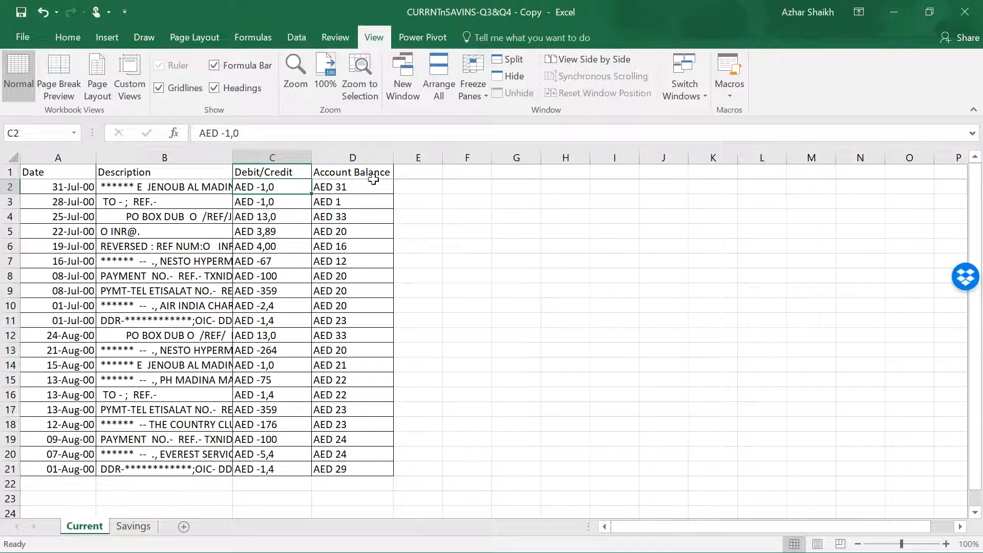
{"action": "left_click", "coordinate": [266, 172]}
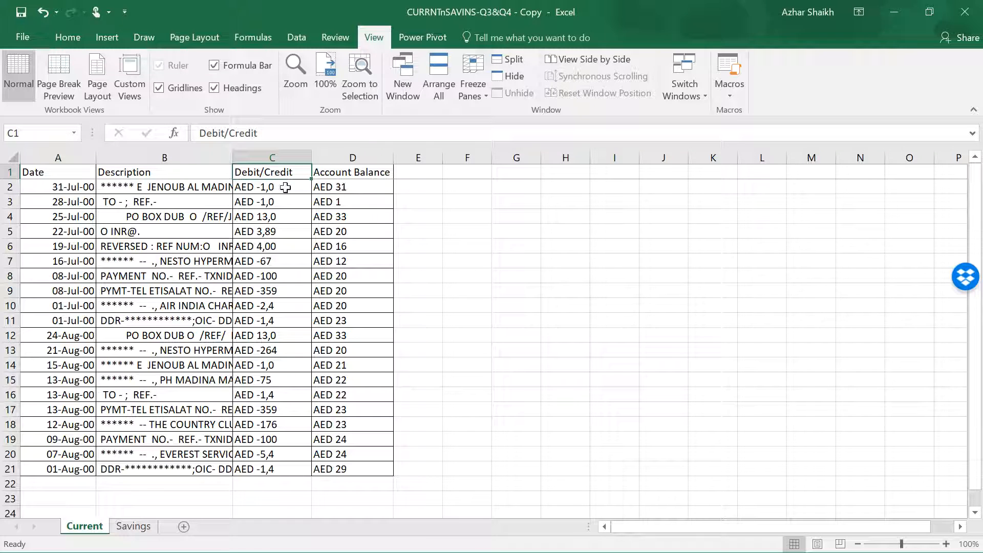
{"action": "left_click", "coordinate": [134, 526]}
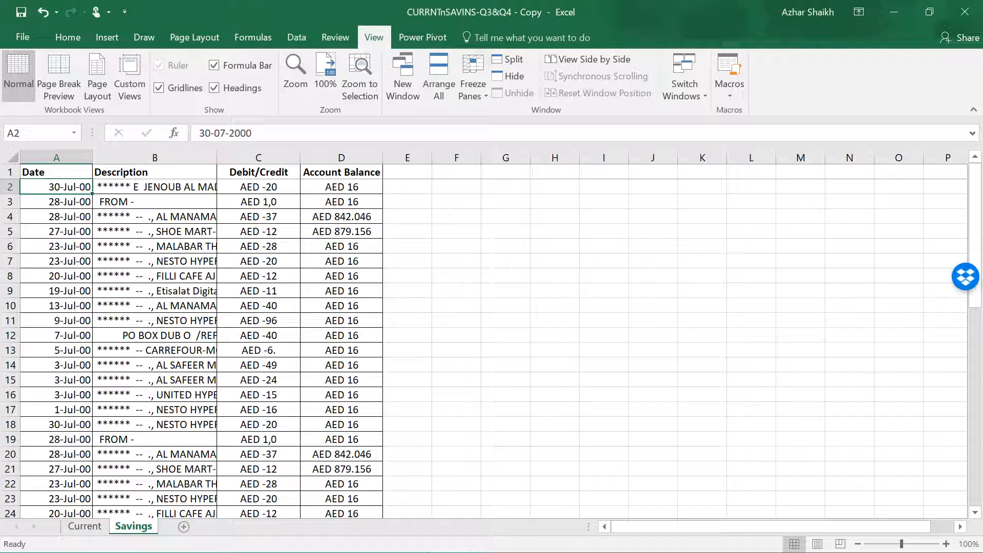
{"action": "key", "text": "alt+Tab"}
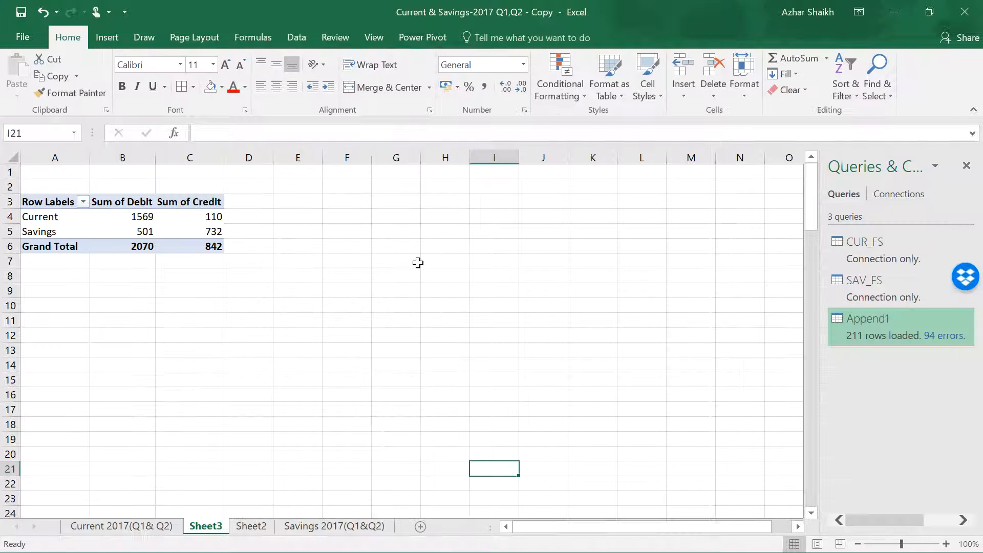
{"action": "key", "text": "alt+Tab"}
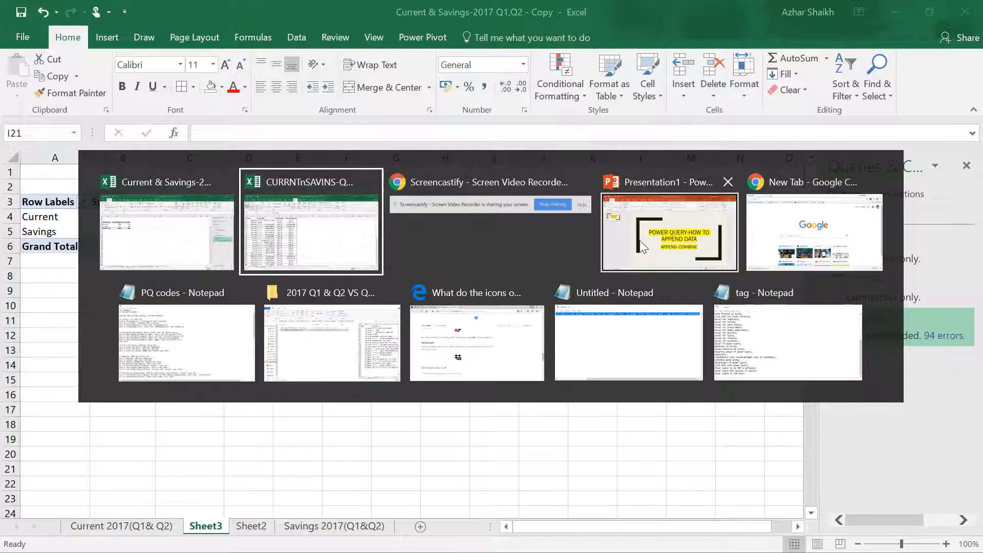
{"action": "left_click", "coordinate": [500, 200]}
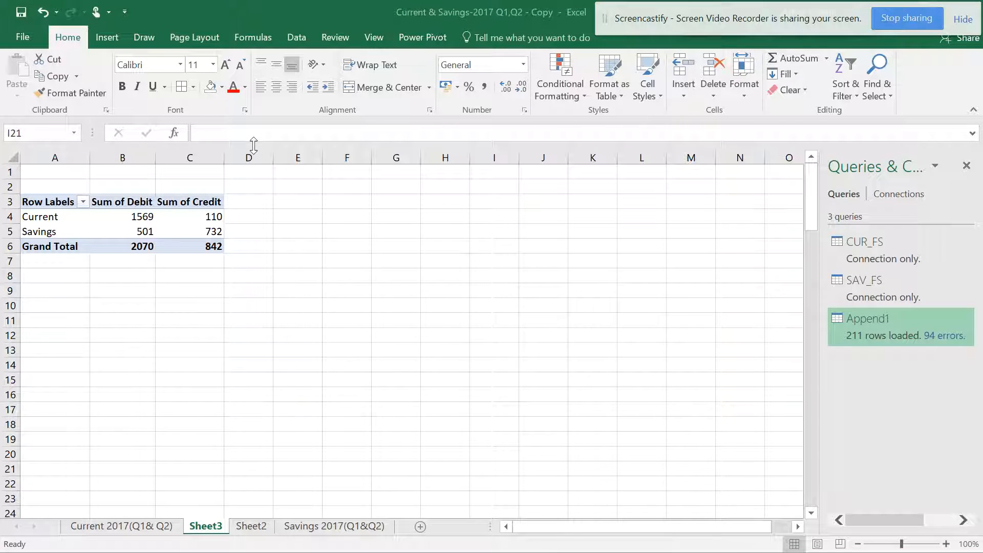